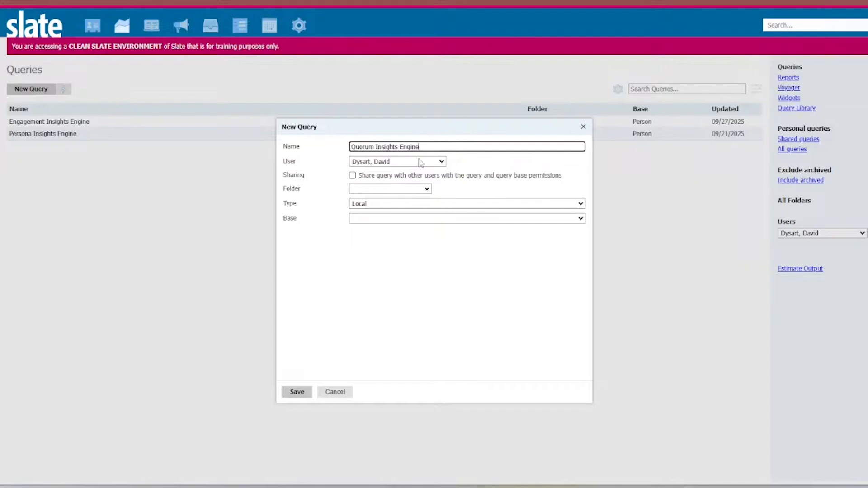
- Set the new query's type to Configurable Joins, its category to Records and its base to Person, and save it
left_click_drag(388, 177, 392, 189)
left_click(392, 189)
left_click(430, 197)
left_click(444, 205)
left_click(431, 240)
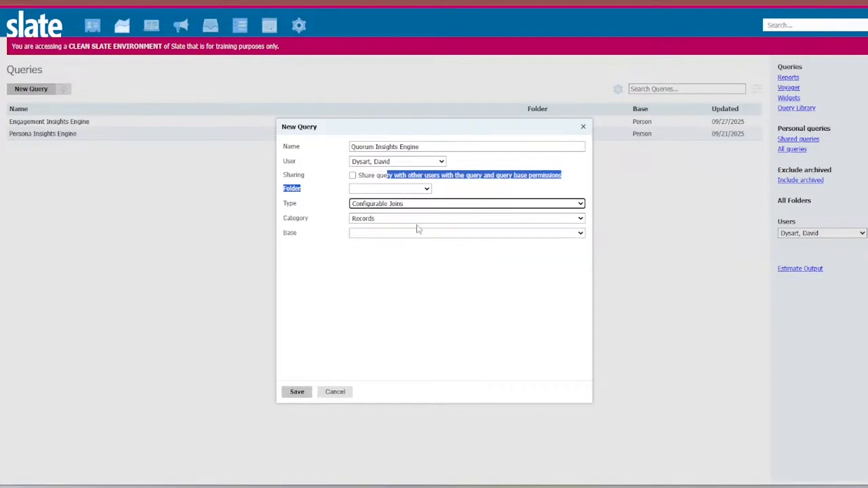
left_click(401, 218)
left_click(402, 234)
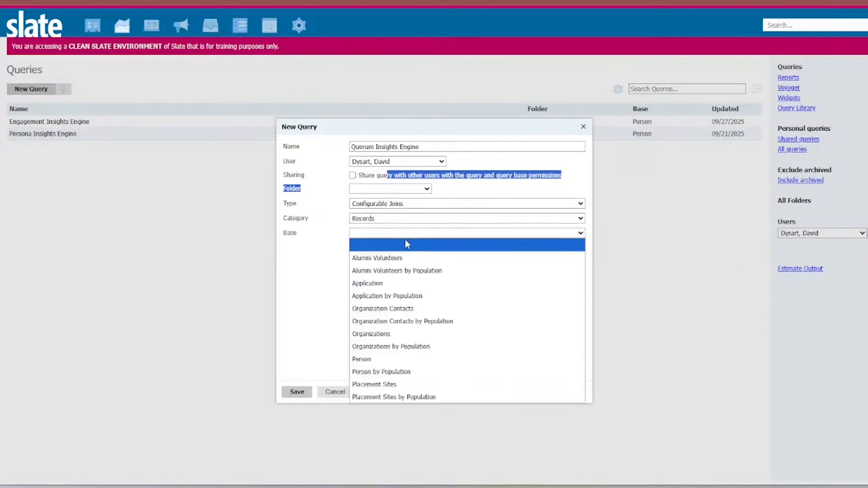
left_click(371, 359)
left_click(294, 393)
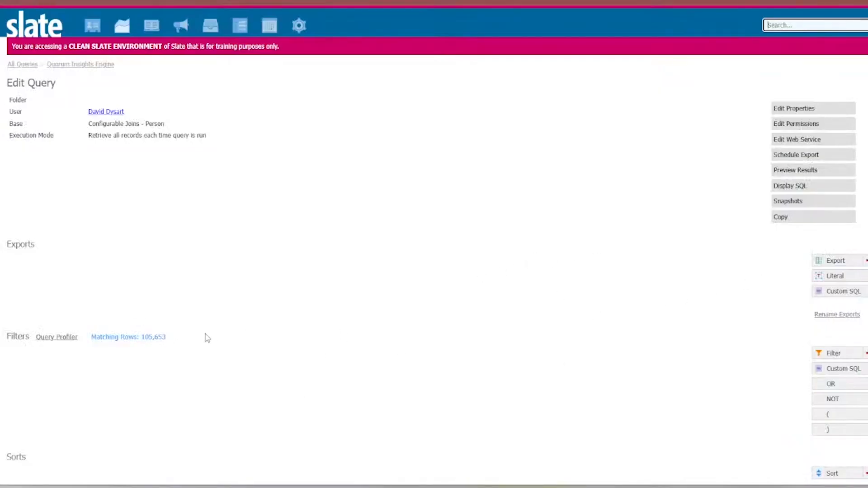
- Start adding exports to the query and select the Person Reference ID direct export
left_click(850, 262)
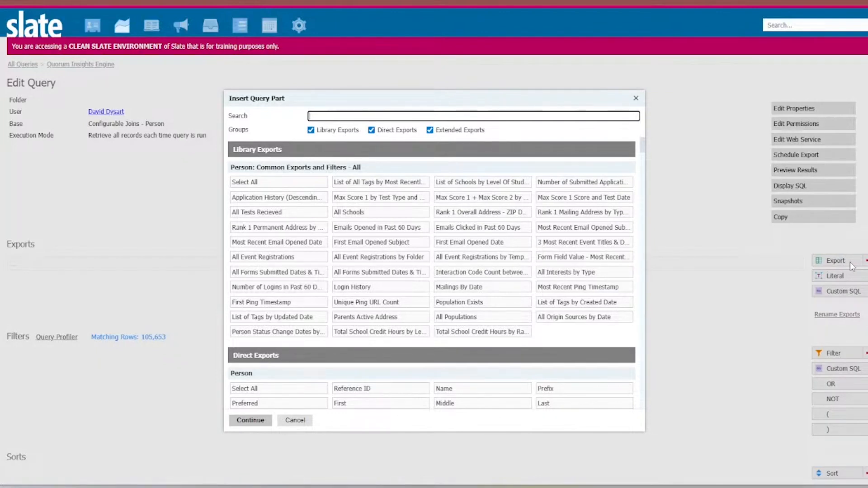
type("Ref ID")
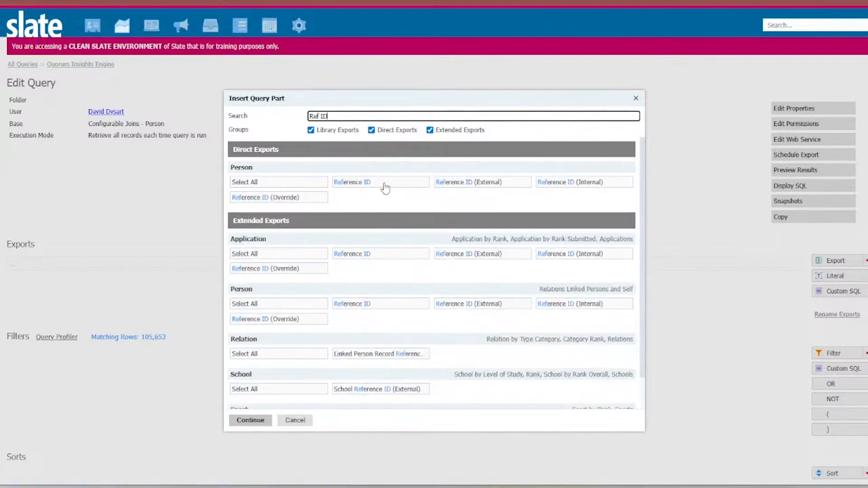
left_click(402, 182)
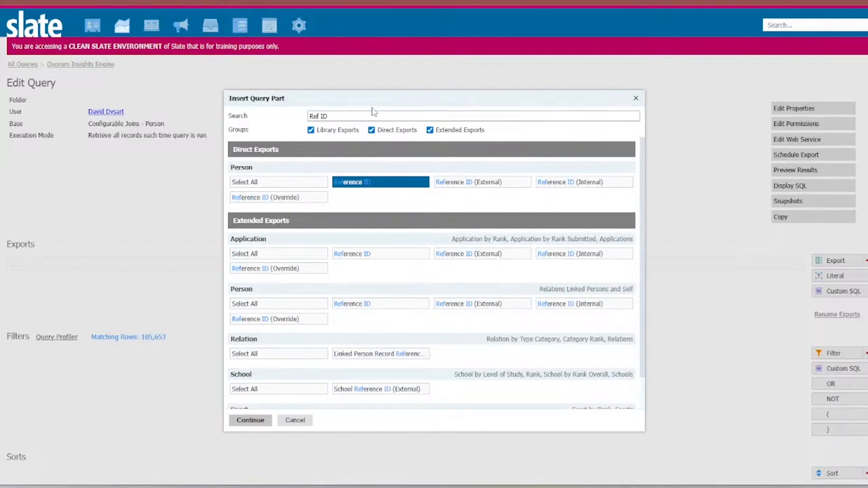
- Find the school exports with "School rank", select the School Code export as well, and continue to configuring its join
triple_click(337, 116)
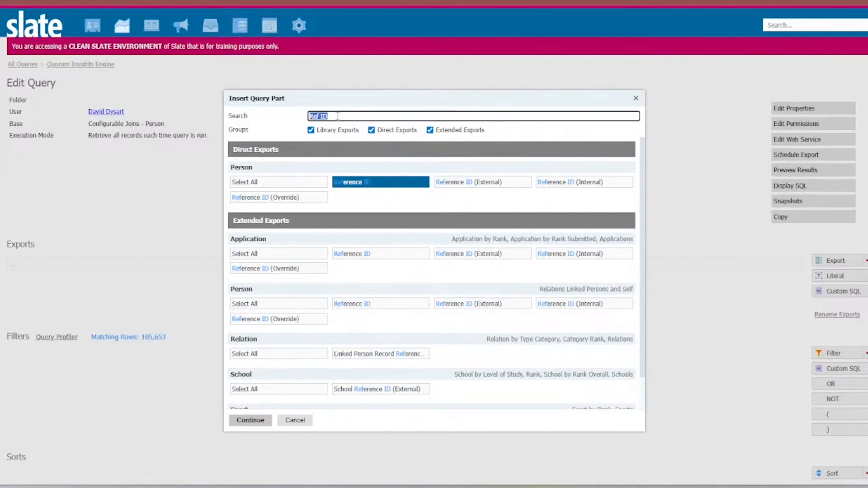
type("Sc")
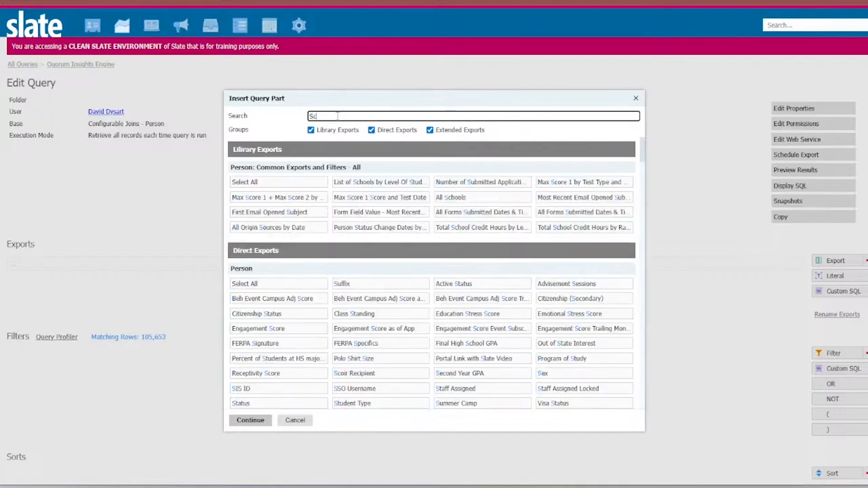
type("hool Iank")
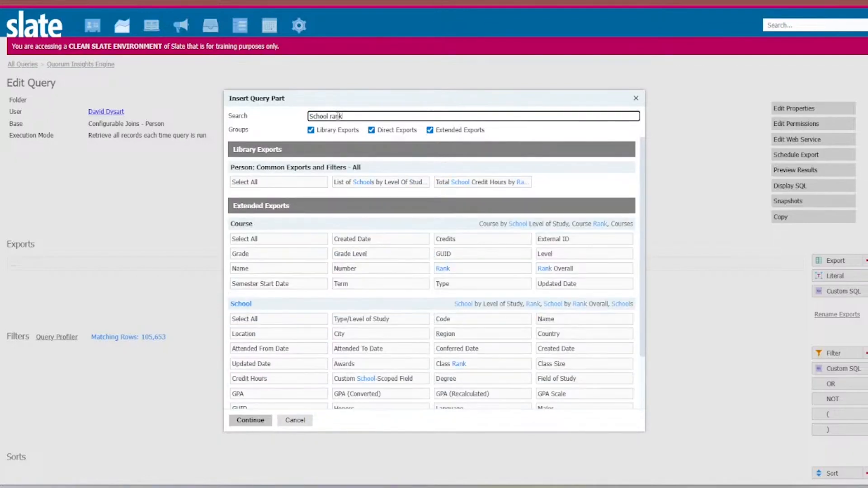
scroll(414, 237, "down", 2)
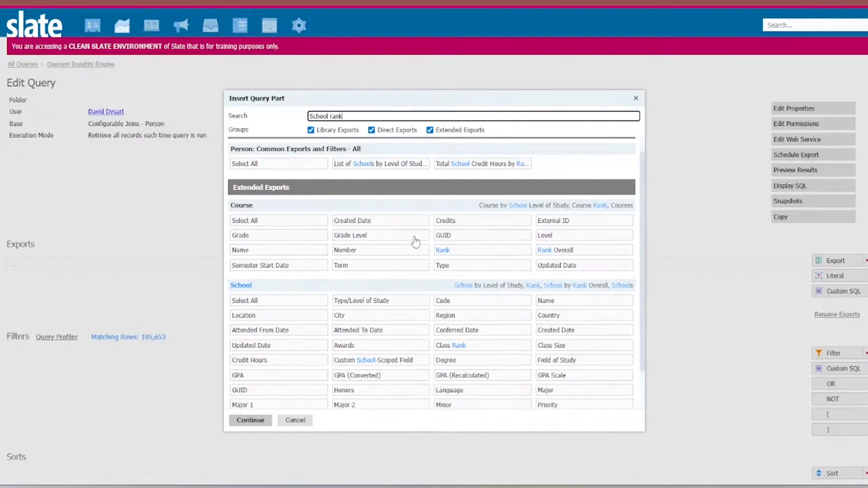
left_click(487, 254)
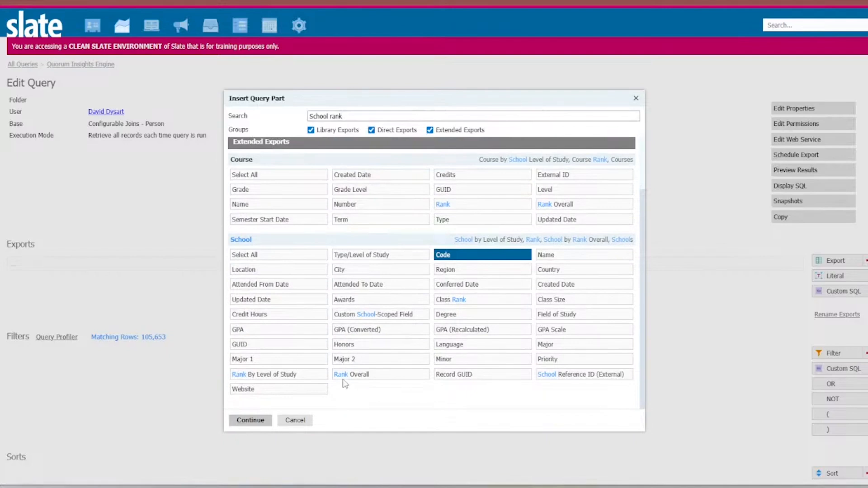
left_click(250, 421)
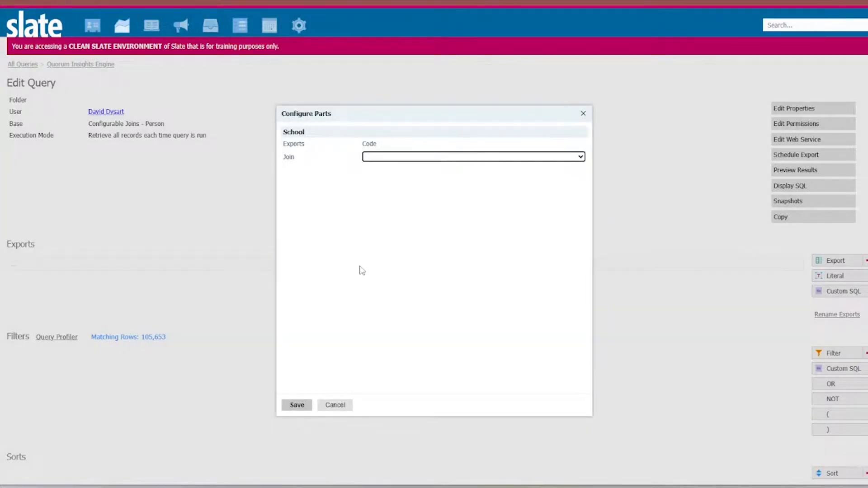
- Join the School Code export through Person / School by Rank Overall with rank 1 and save the exports
left_click(383, 159)
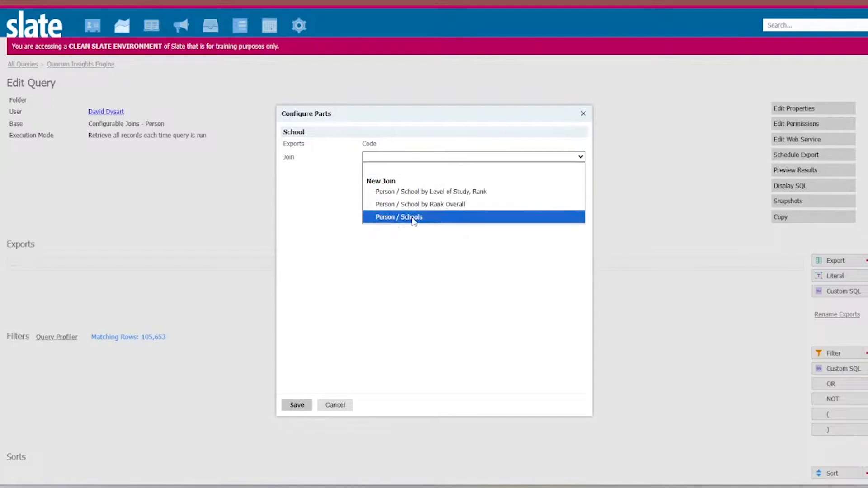
left_click(407, 204)
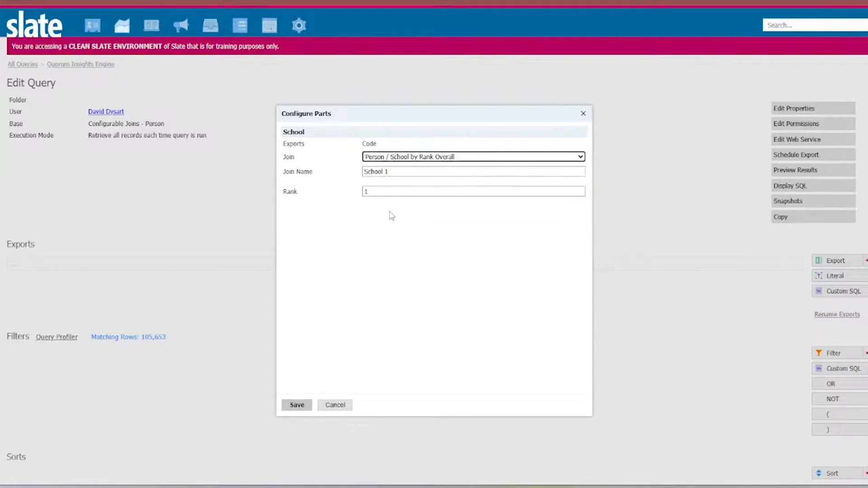
left_click(299, 407)
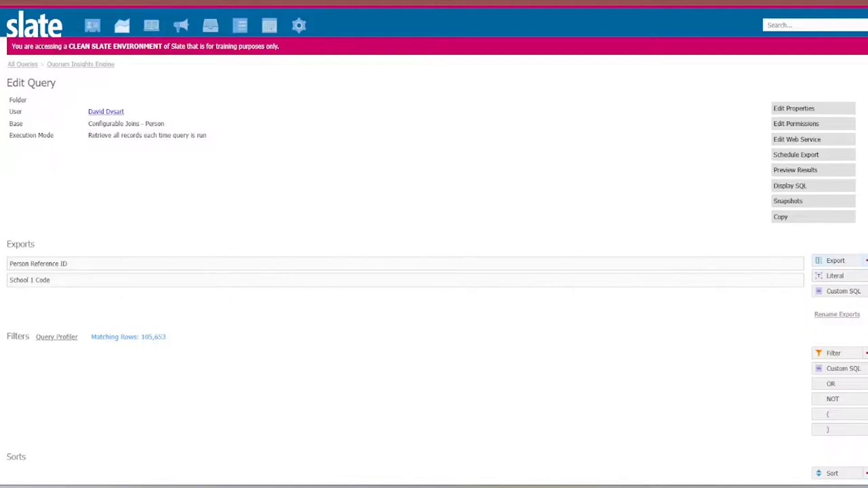
- Create a subquery export named Inq with Existence output, returning 1 if it exists and 0 if not
left_click(867, 260)
left_click(415, 152)
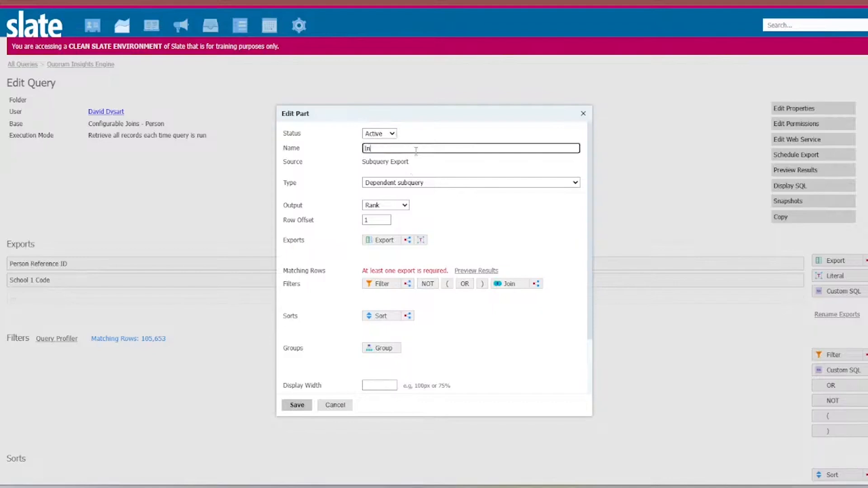
left_click(387, 210)
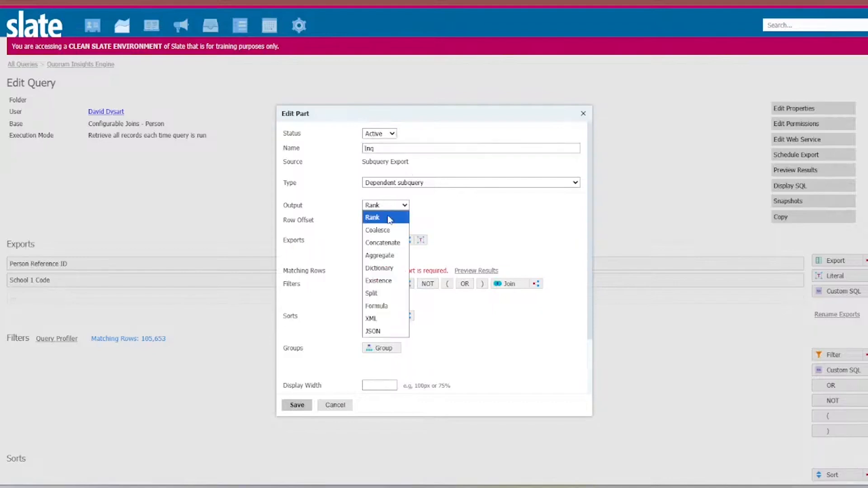
left_click(387, 278)
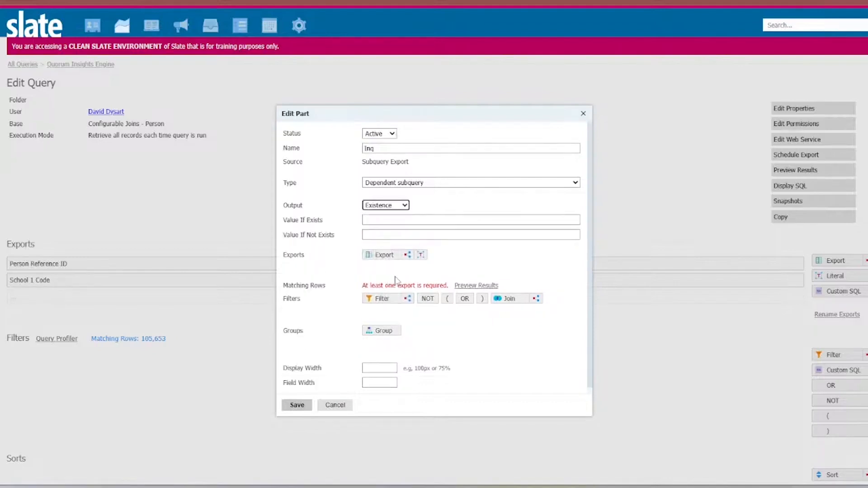
left_click(390, 221)
type("1")
left_click(381, 235)
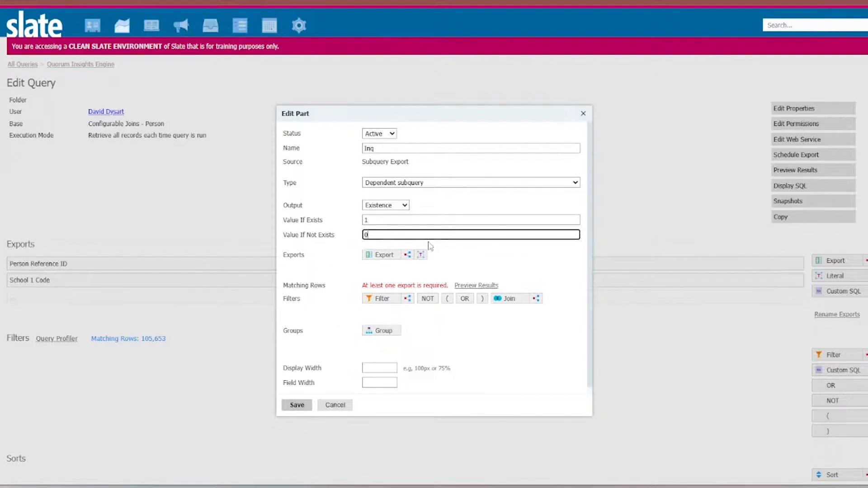
- Add the Person Status export inside the Inq subquery and save the subquery
left_click(385, 255)
type("stat")
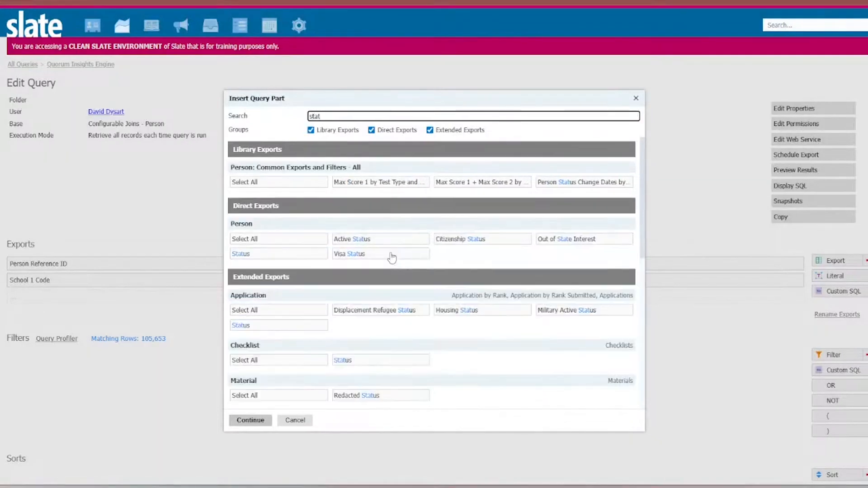
type("us")
left_click(515, 241)
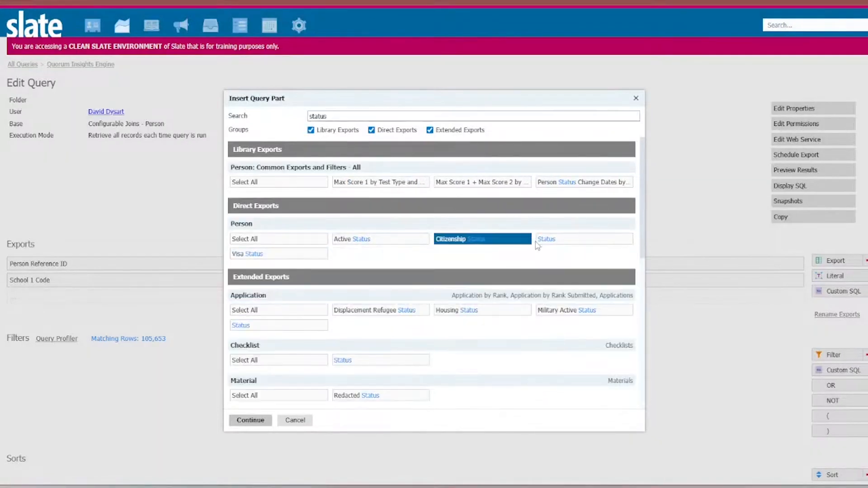
left_click(549, 241)
left_click(477, 250)
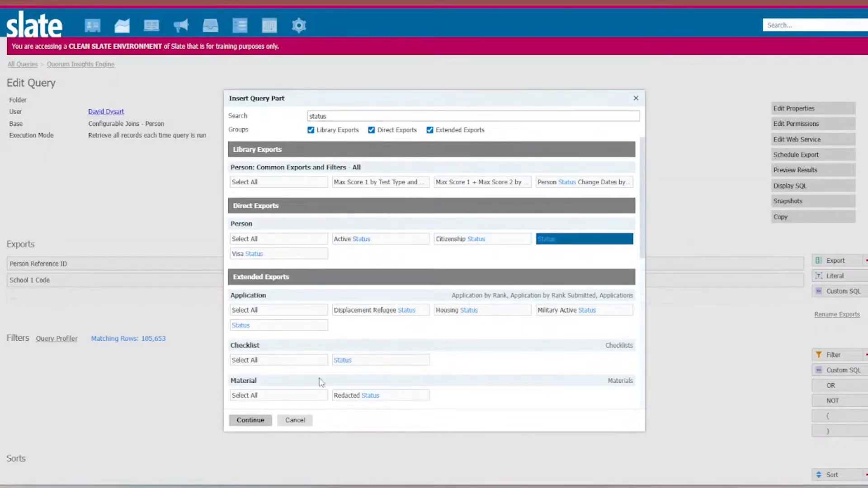
left_click(266, 420)
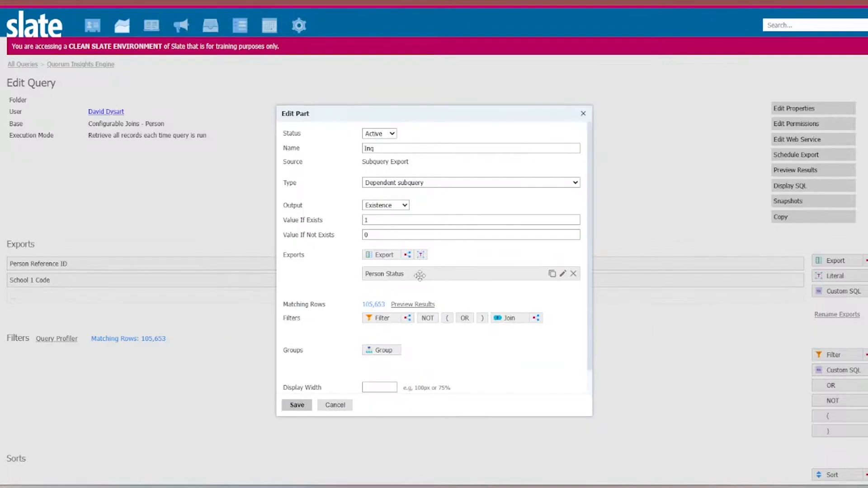
left_click(297, 406)
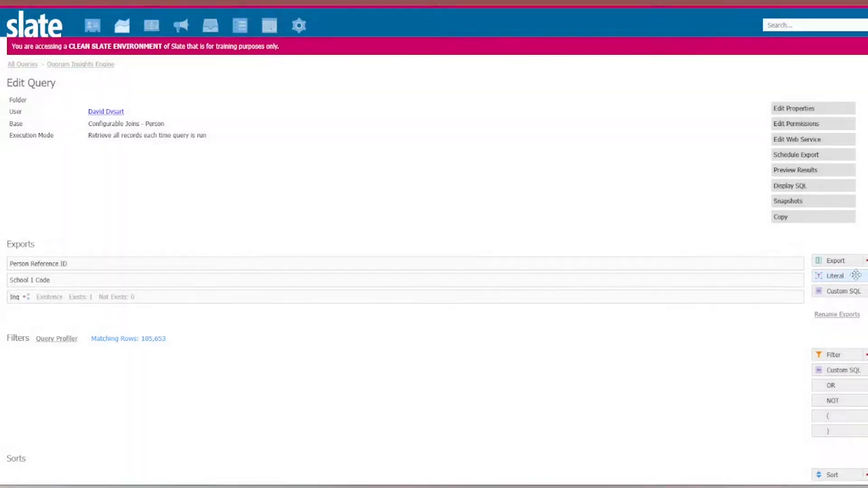
- Rename the Inq subquery export as Prosp and save it
left_click(744, 300)
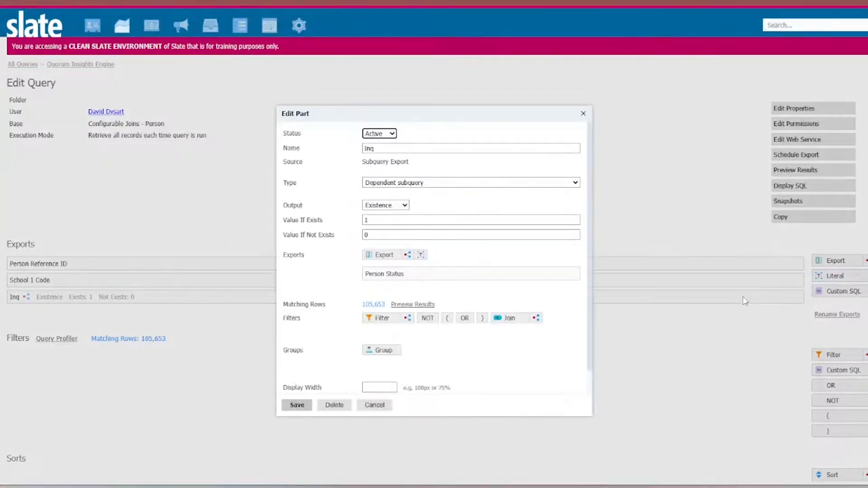
double_click(431, 149)
type("Prosp")
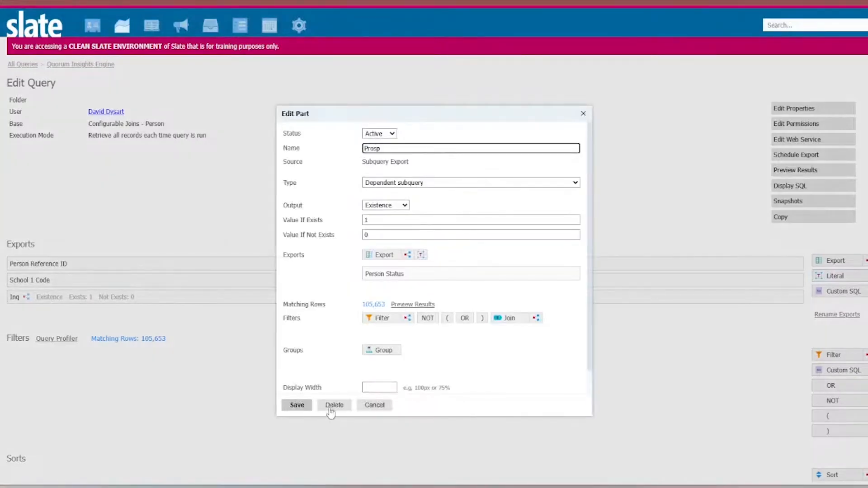
left_click(297, 406)
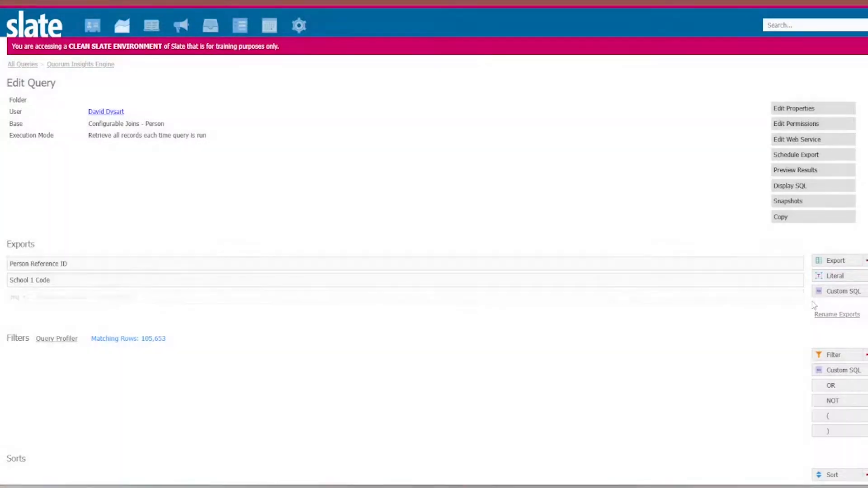
- Create another subquery export named Inq and filter it by person Status in Enrolled, Applicant, Inquiry
left_click(865, 261)
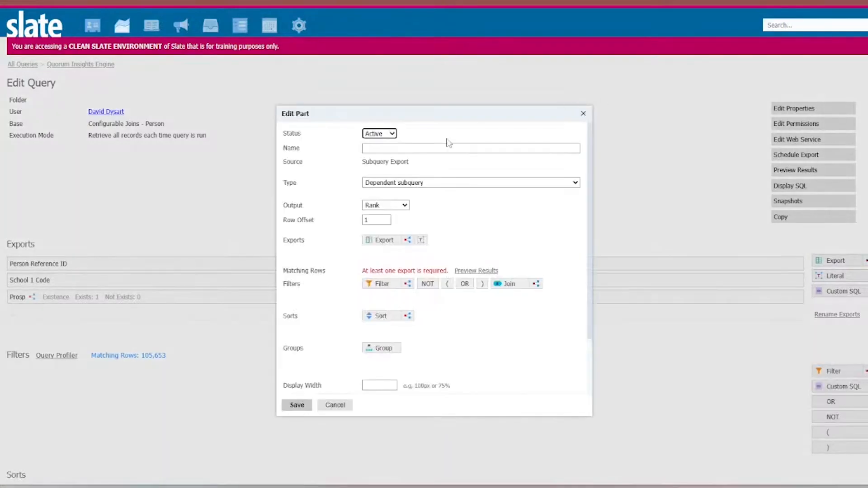
left_click(384, 283)
type("status")
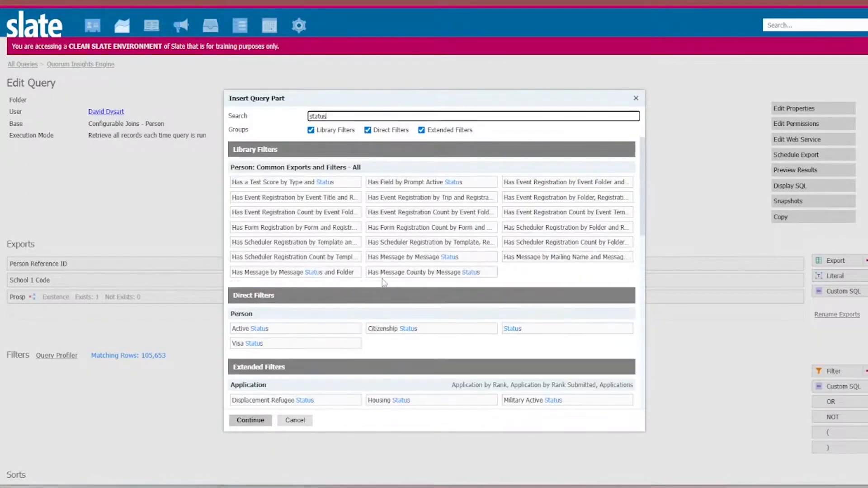
left_click(513, 329)
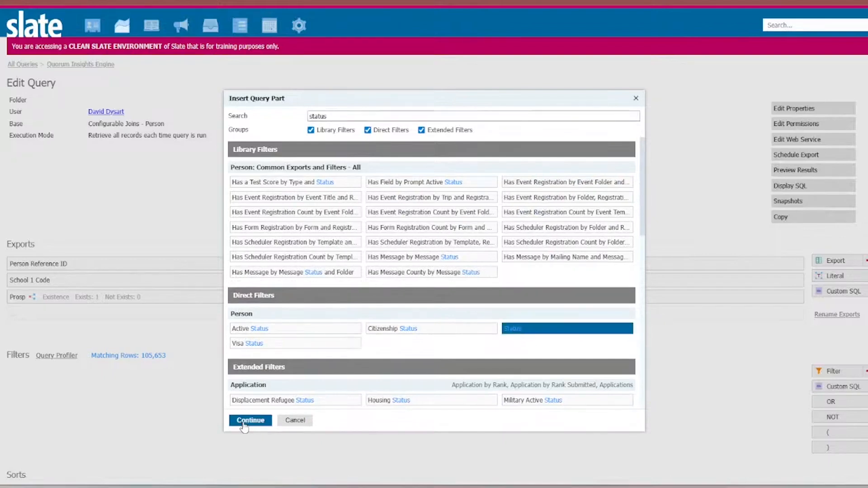
left_click(250, 420)
left_click_drag(392, 223, 392, 209)
left_click(305, 413)
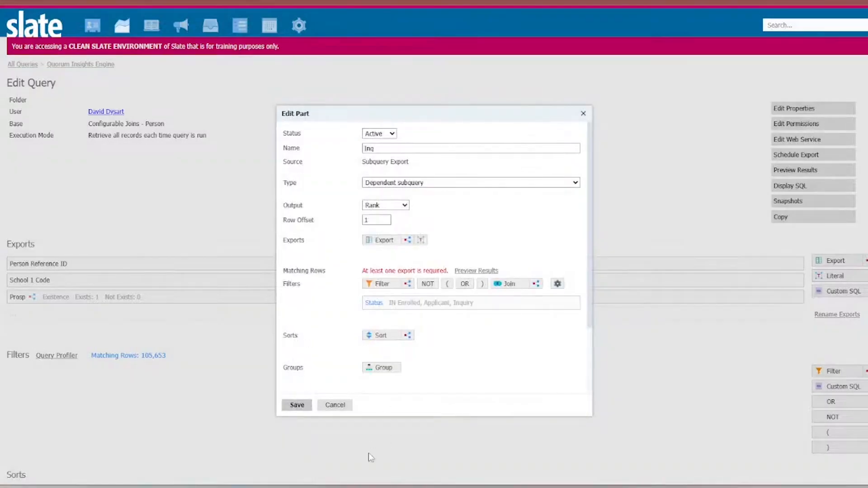
- Set the new Inq subquery's output to Existence with 1 if it exists and 0 if not, and save it
left_click(298, 407)
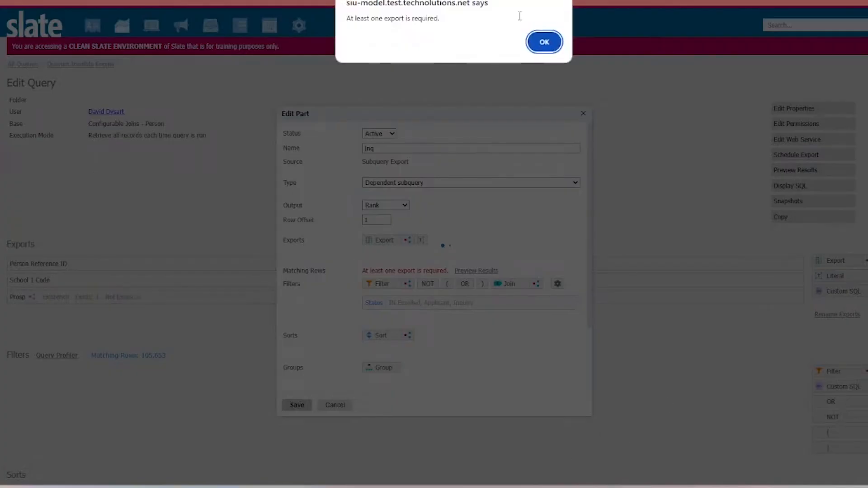
left_click(540, 46)
left_click(399, 206)
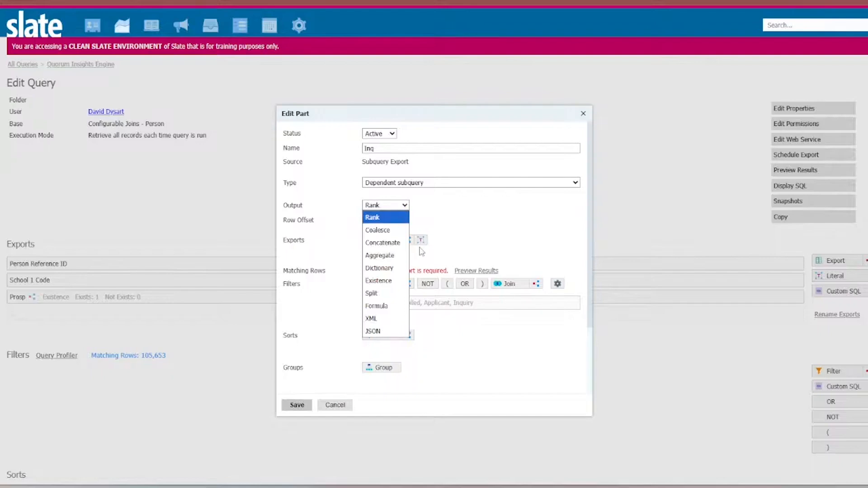
left_click(406, 286)
left_click(382, 220)
type("1")
left_click(378, 233)
type("0")
left_click(298, 405)
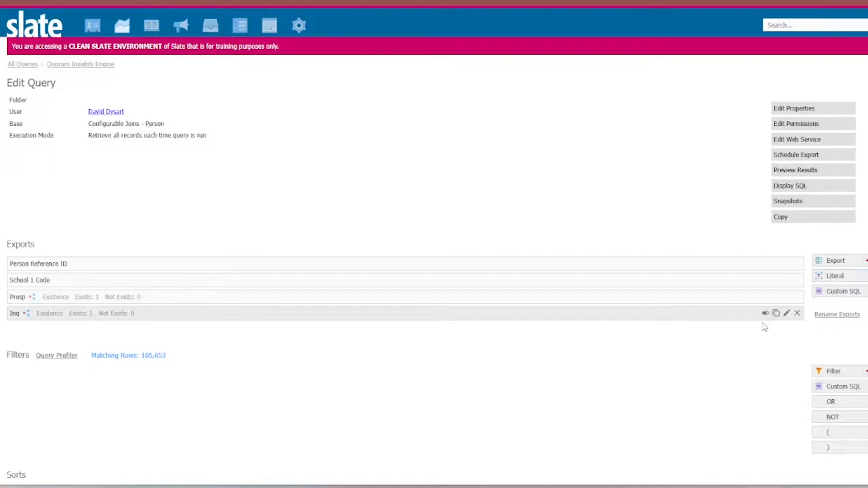
- Copy the Inq subquery export as App, limit its Status filter to Enrolled and Applicant, and save the copy
left_click(777, 313)
left_click(431, 149)
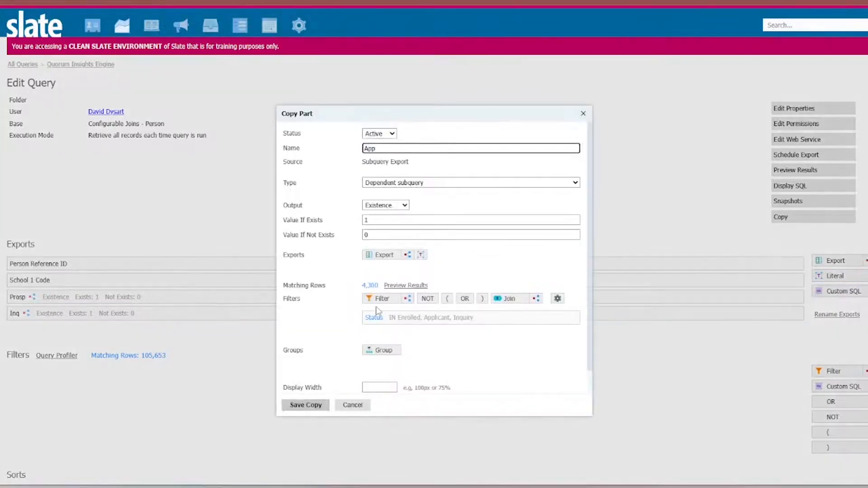
mouse_move(432, 319)
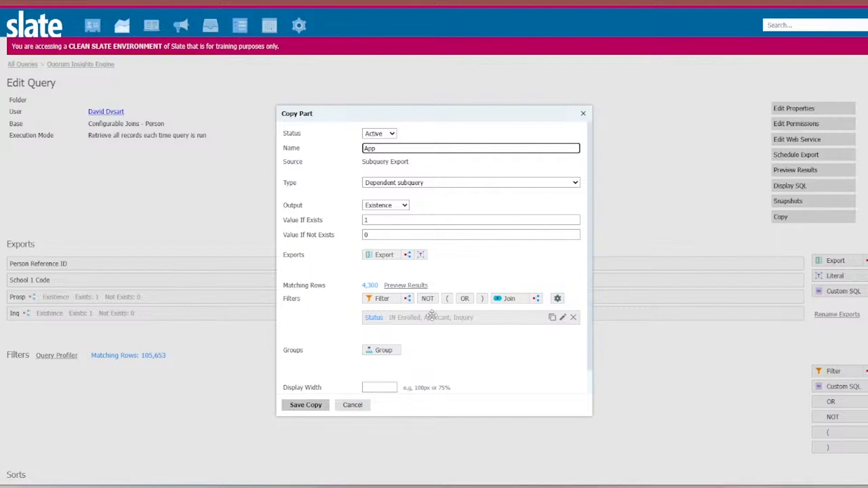
left_click(437, 320)
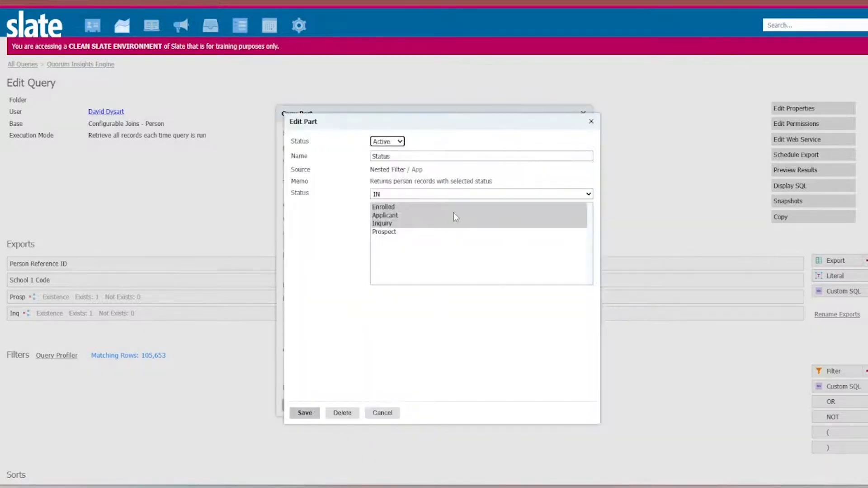
left_click(392, 224, "ctrl")
left_click(305, 413)
left_click(305, 410)
- Copy the App subquery export as Enr, limit its Status filter to Enrolled, and save the copy
left_click(776, 330)
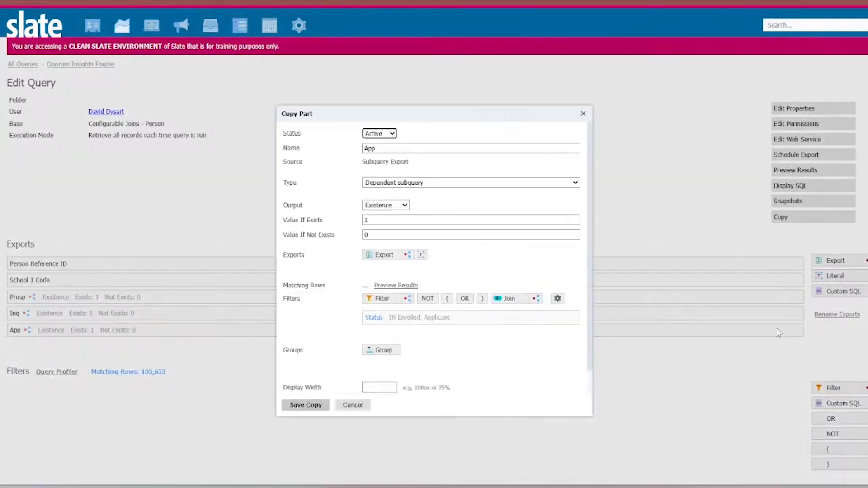
double_click(386, 150)
type("En")
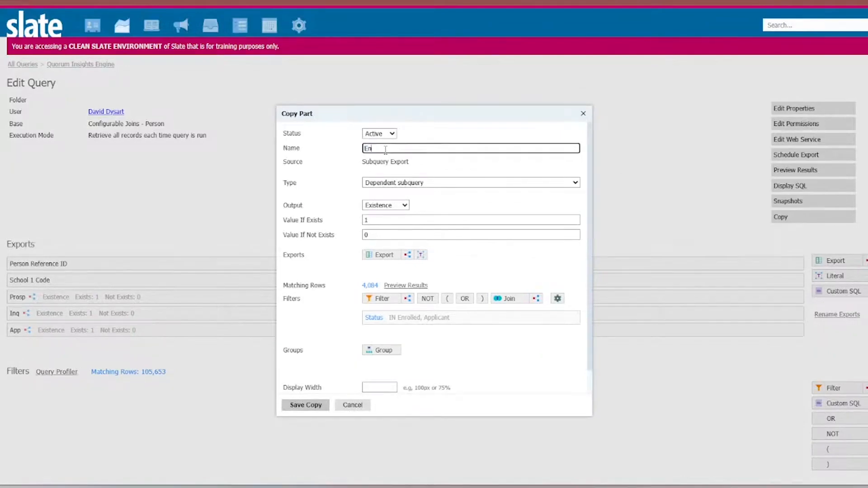
type("r")
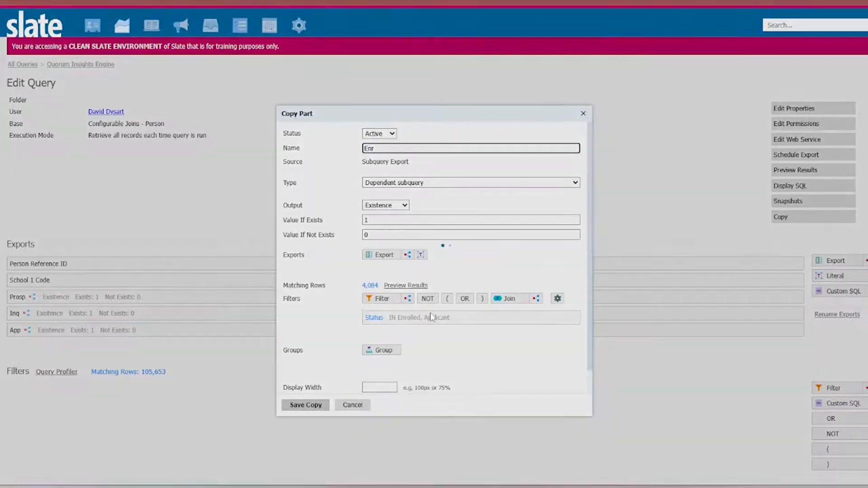
left_click(431, 318)
left_click(393, 210)
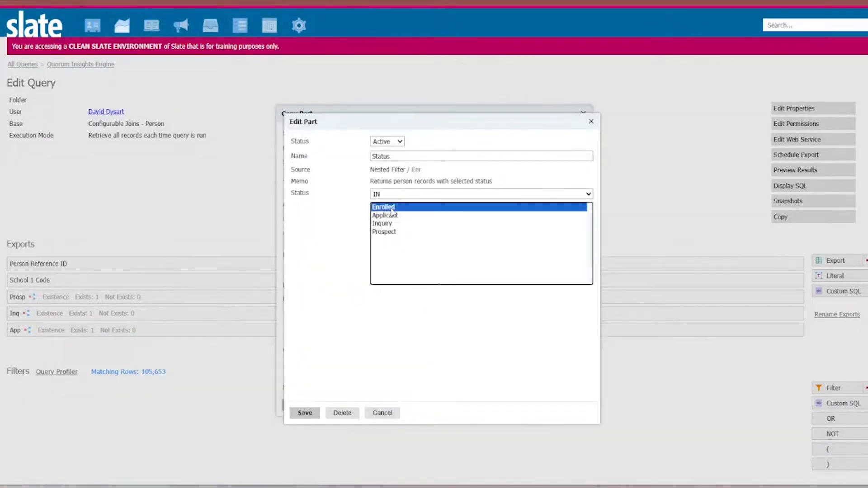
left_click(305, 412)
left_click(305, 406)
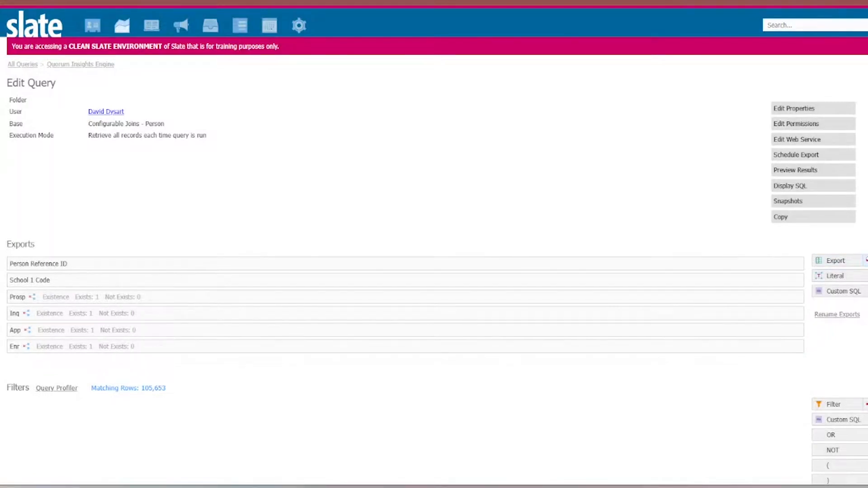
left_click_drag(864, 258, 651, 346)
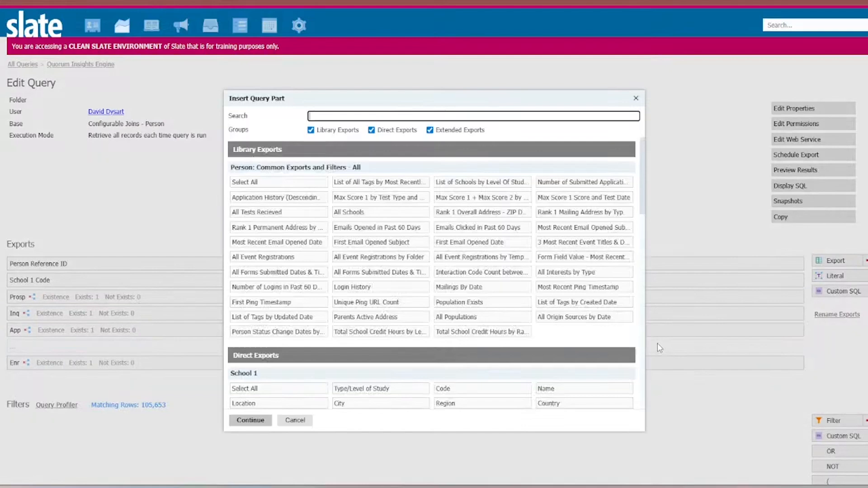
type("dec")
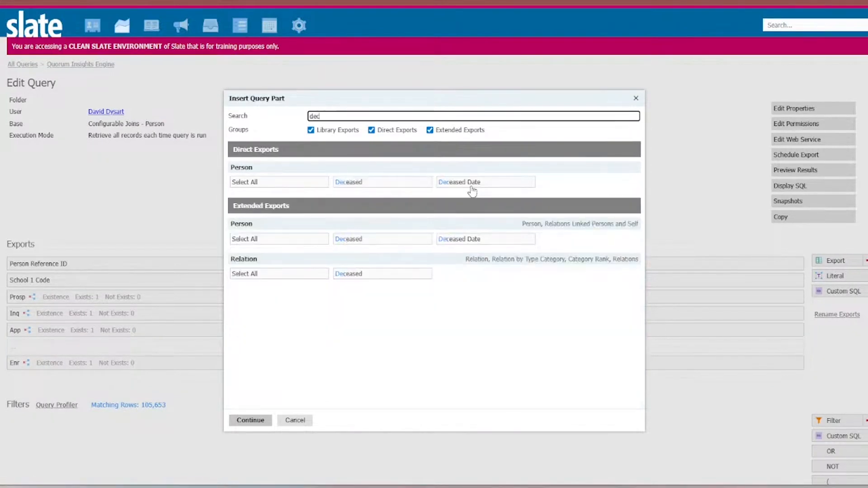
key("Escape")
left_click_drag(865, 258, 397, 354)
left_click(382, 289)
type("decisio")
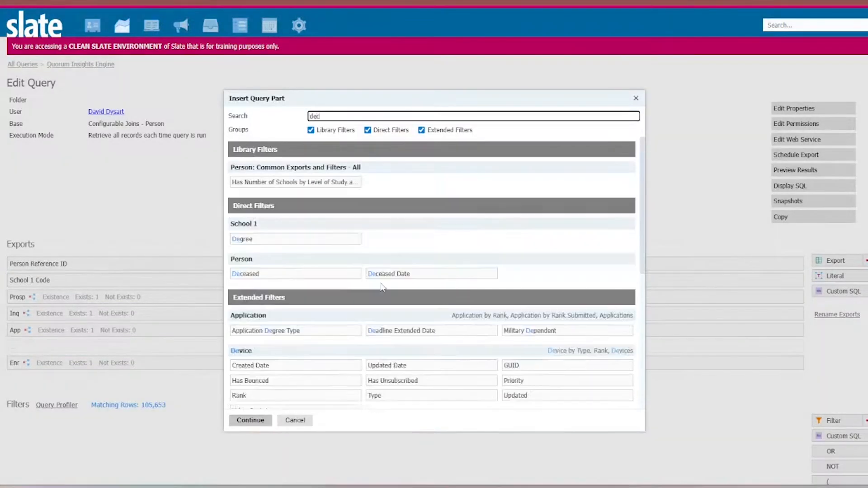
key("BackSpace")
key("BackSpace")
key("BackSpace")
key("BackSpace")
key("BackSpace")
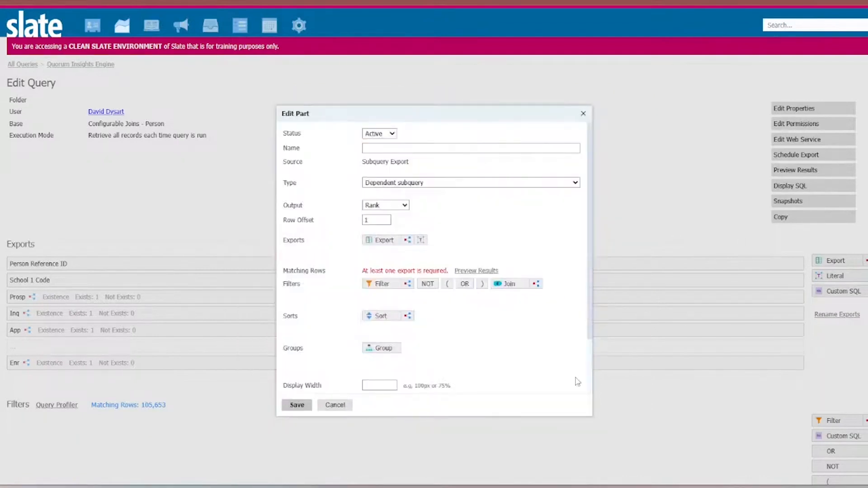
left_click(681, 349)
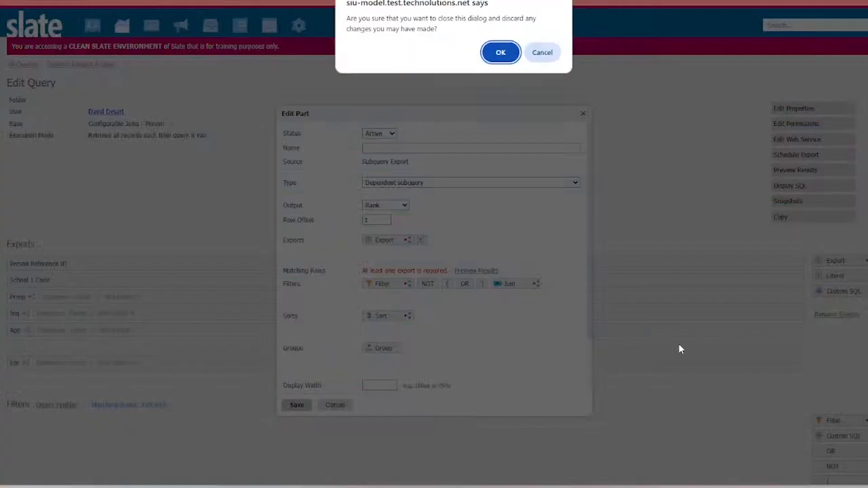
left_click(499, 51)
- Add an Application by Rank join named Application 1 with rank 1 to the query
scroll(701, 251, "down", 3)
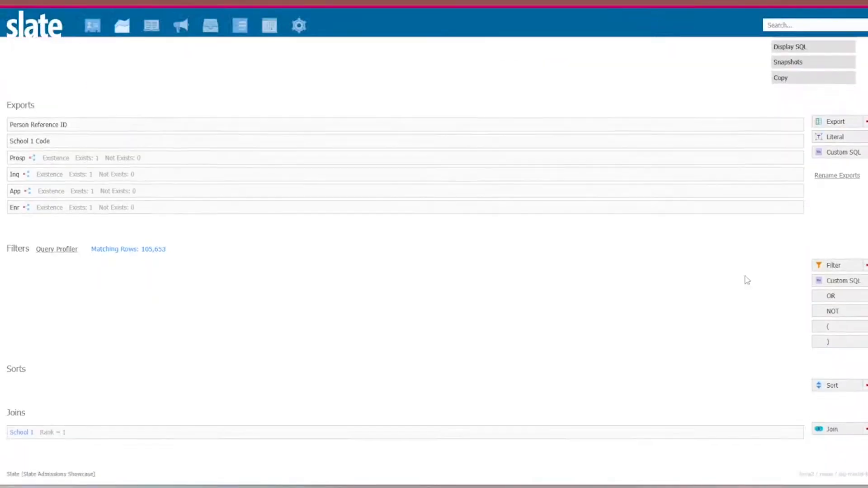
left_click(824, 430)
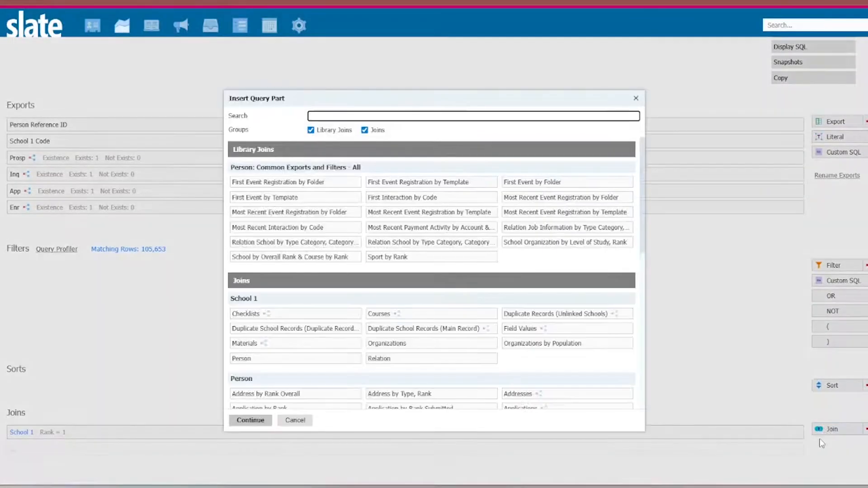
type("appl")
left_click(334, 183)
left_click(253, 421)
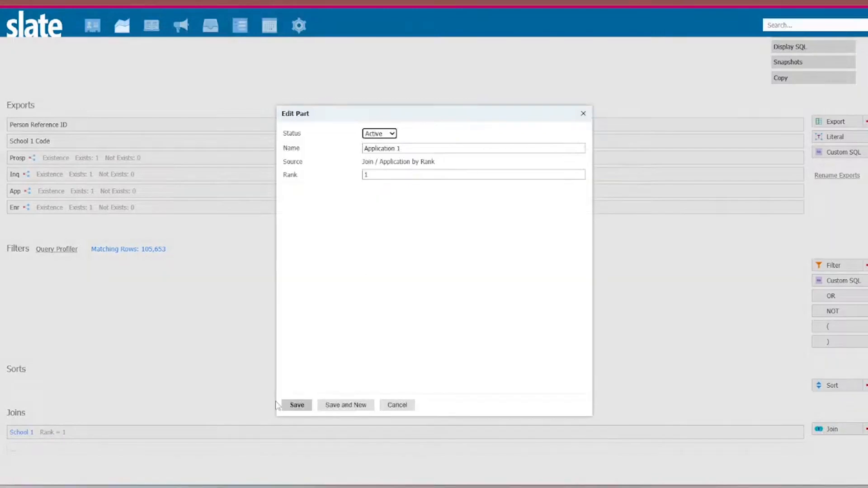
left_click(285, 404)
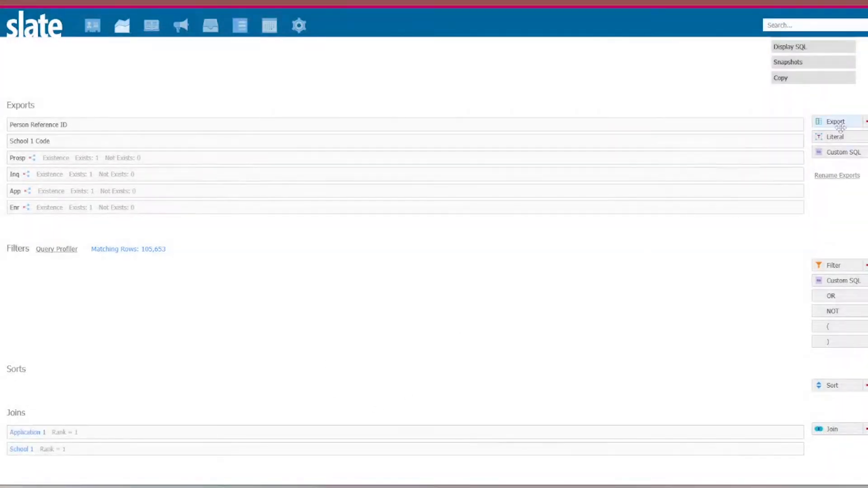
- Add a subquery export between App and Enr and name it Adm
left_click_drag(866, 122, 410, 209)
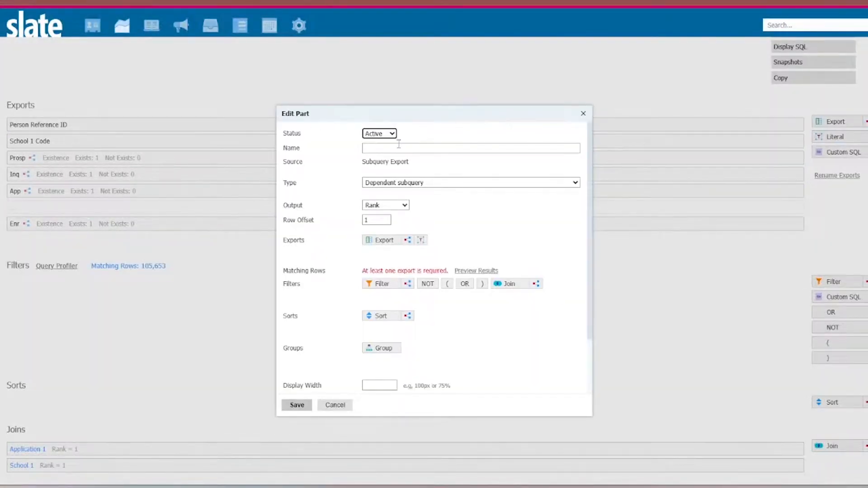
left_click(393, 148)
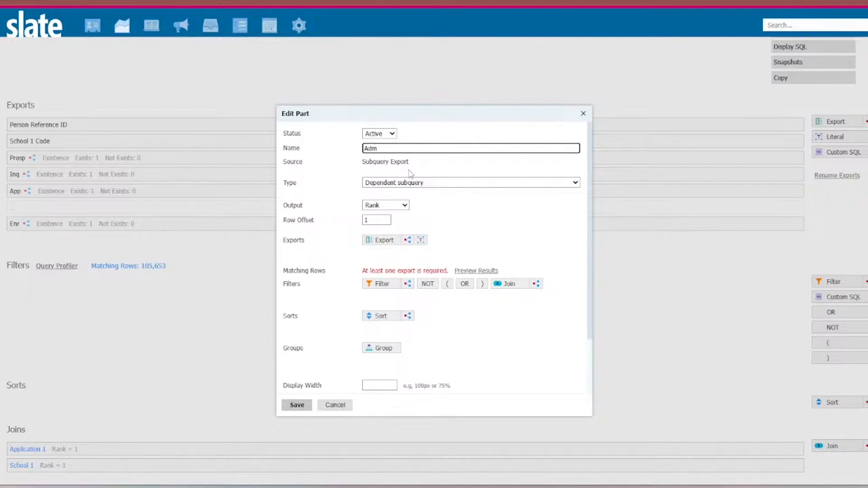
left_click(381, 285)
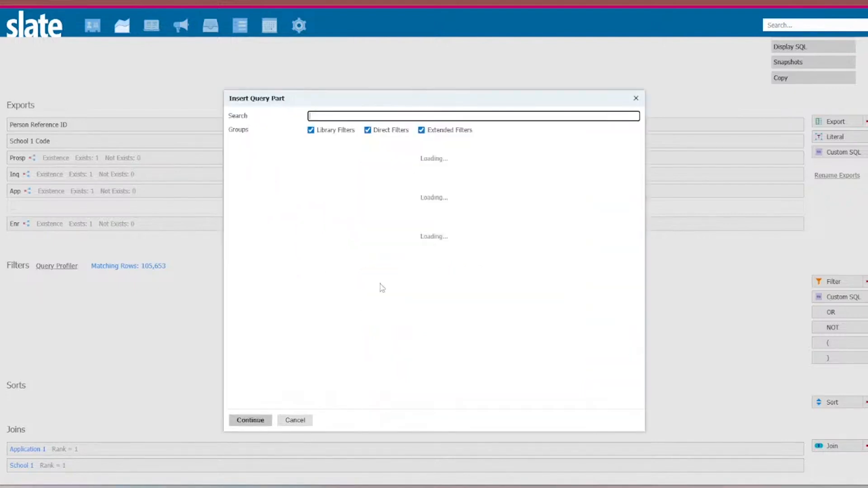
type("decision")
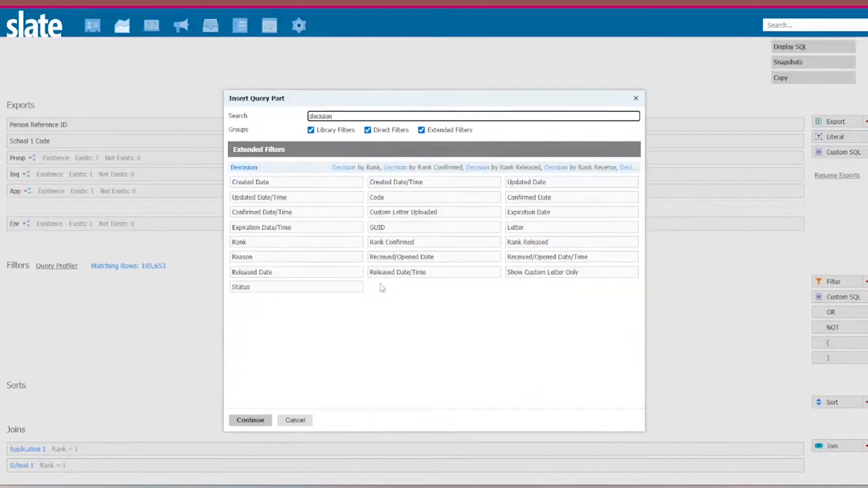
key("BackSpace")
key("BackSpace")
key("BackSpace")
key("BackSpace")
key("BackSpace")
key("BackSpace")
key("BackSpace")
key("BackSpace")
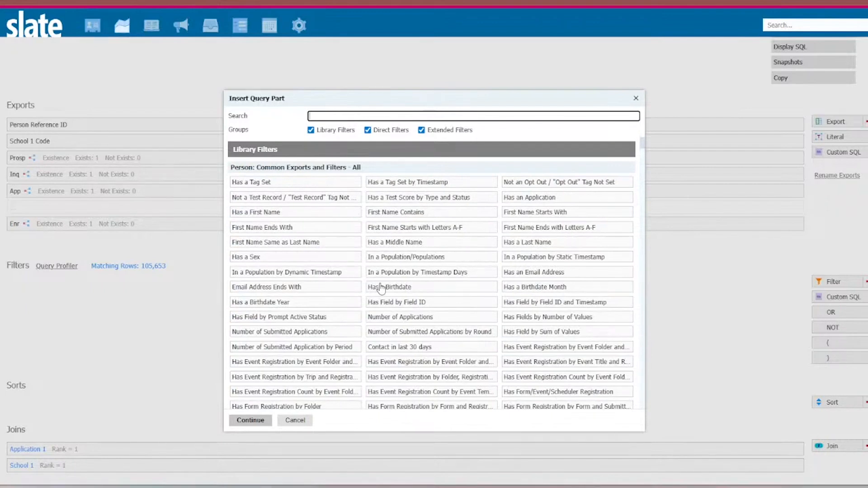
type("confi")
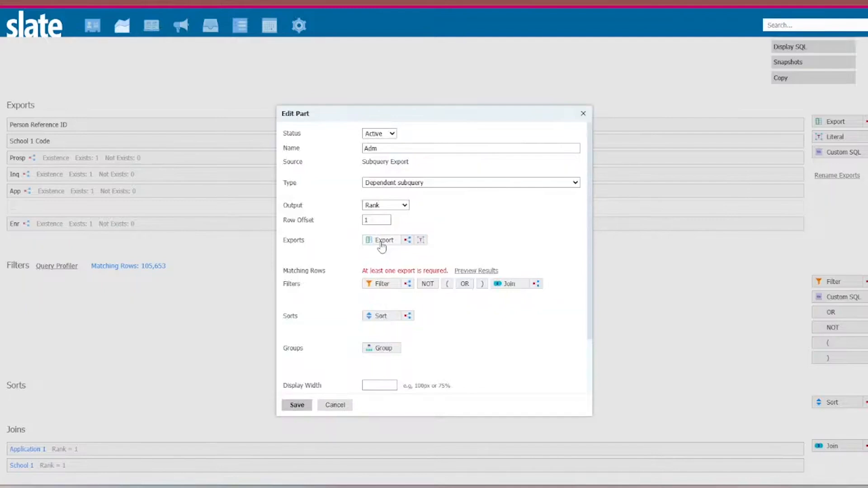
left_click(381, 239)
type("confir")
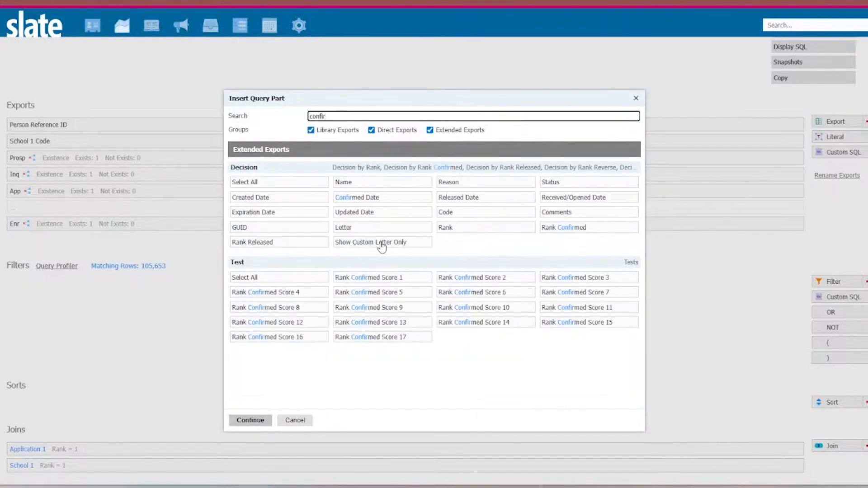
key("Escape")
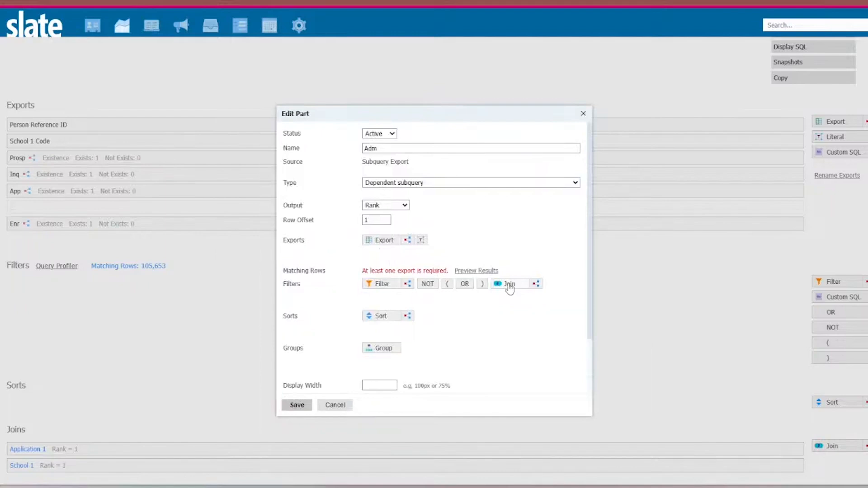
- Insert the Decision Code filter into the Adm subquery
left_click(390, 287)
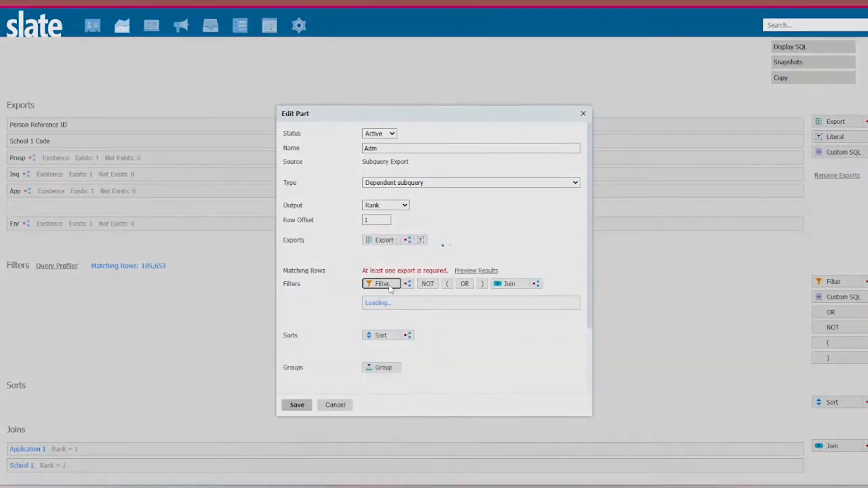
type("decision")
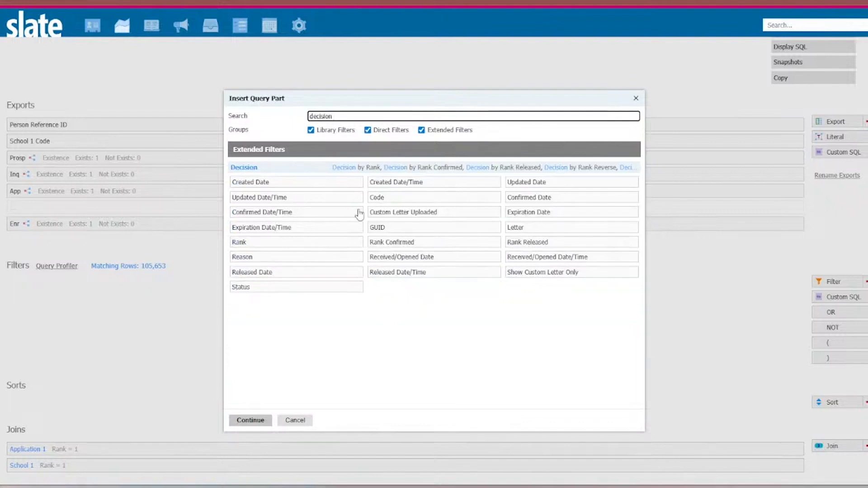
left_click(534, 202)
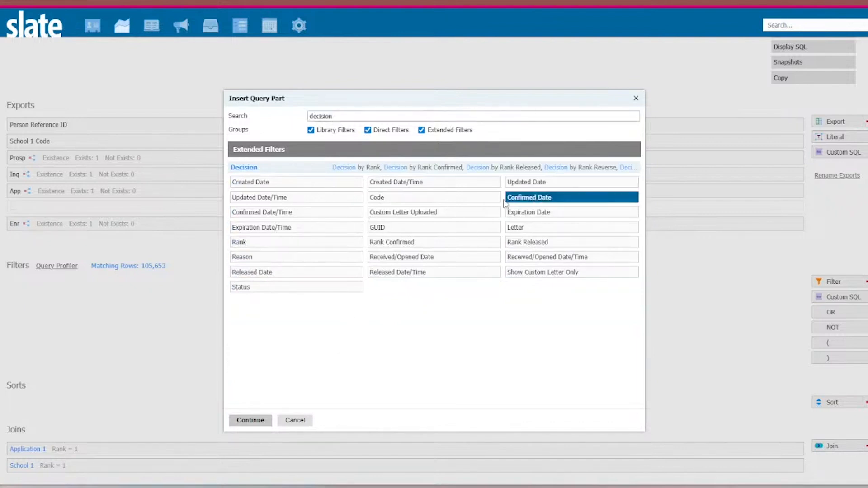
left_click(438, 199)
left_click(264, 421)
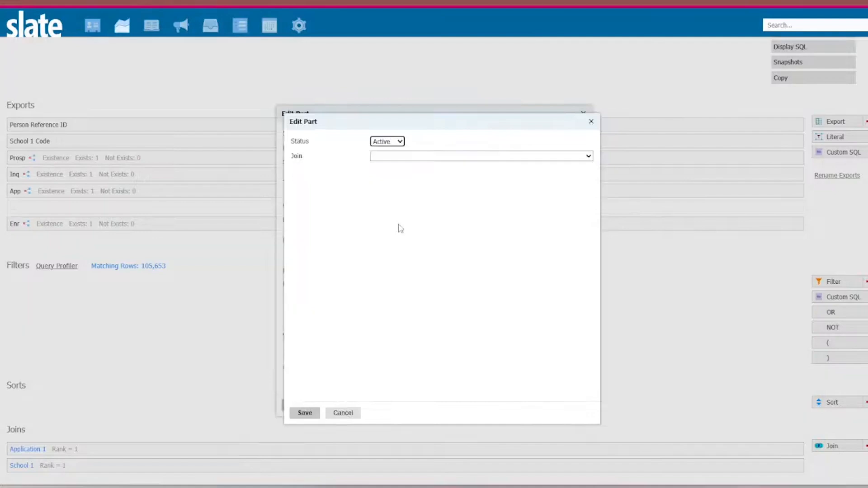
- Join the Code filter through Application 1 / Decision by Rank Confirmed with rank 1, set its code to Admit, and save it
left_click(407, 156)
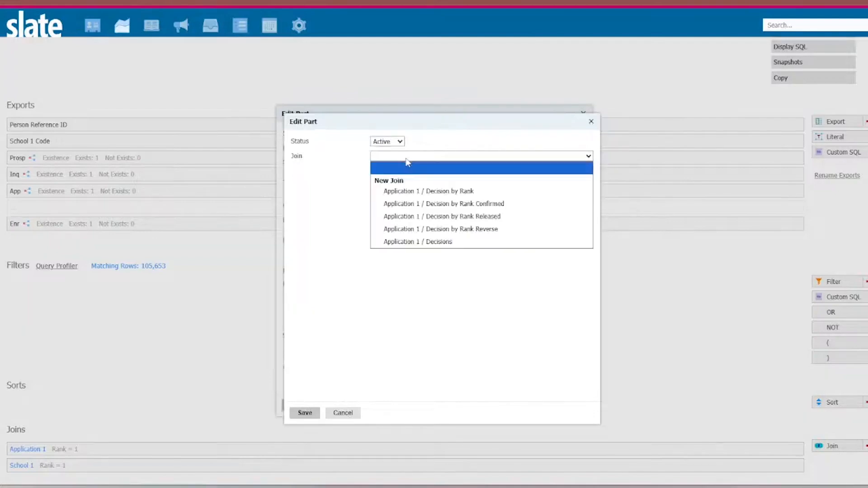
left_click(458, 204)
left_click(421, 190)
type("1")
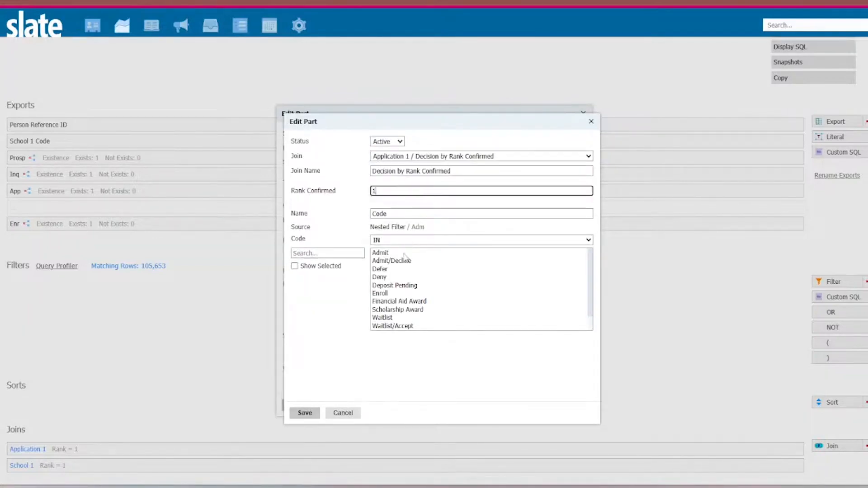
left_click(389, 253)
left_click(305, 413)
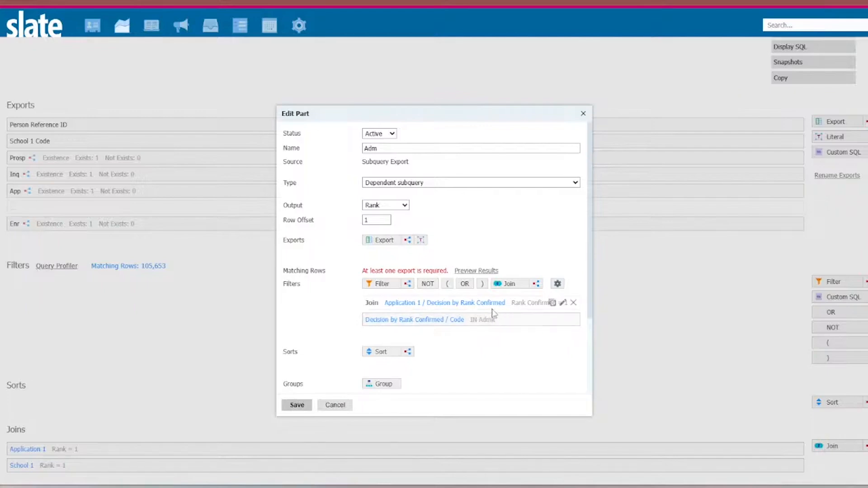
- Try to delete the Decision by Rank Confirmed join from the Adm subquery
right_click(515, 309)
key("Escape")
left_click(574, 303)
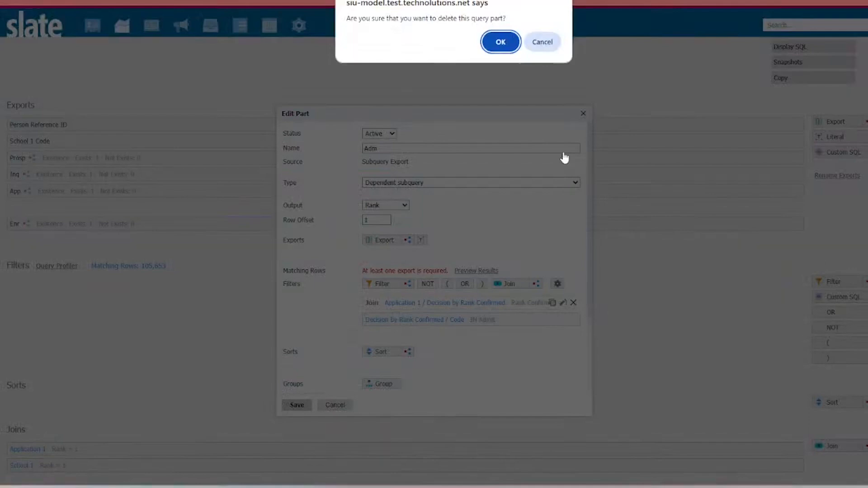
left_click(504, 40)
left_click(556, 41)
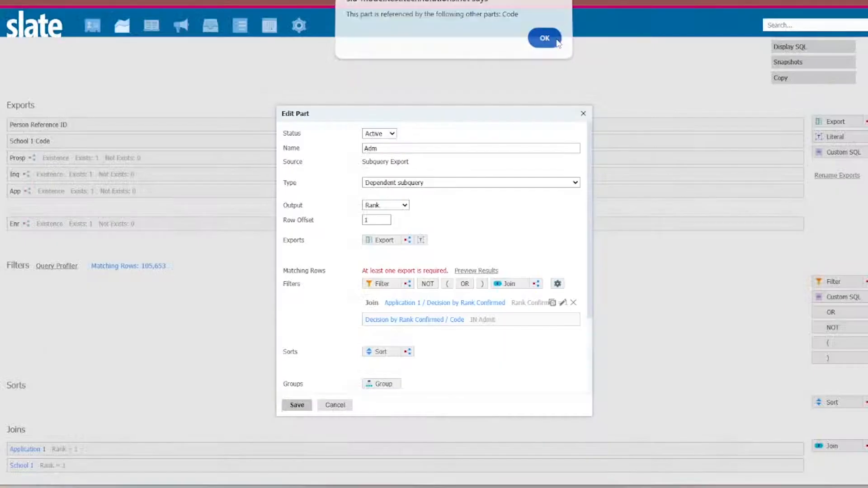
- Add Admit/Decline, Deposit Pending and Enroll to the Code filter's selected values in the Adm subquery and save the filter
left_click(524, 320)
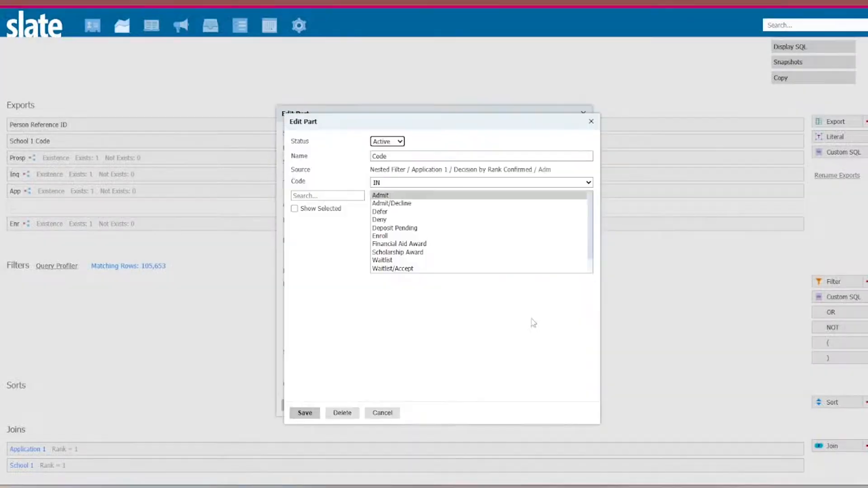
left_click(401, 204, "ctrl")
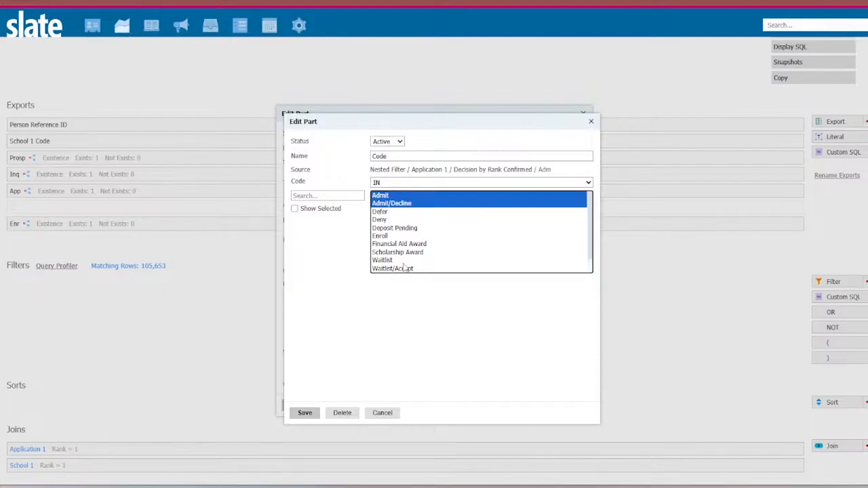
left_click(386, 236, "ctrl")
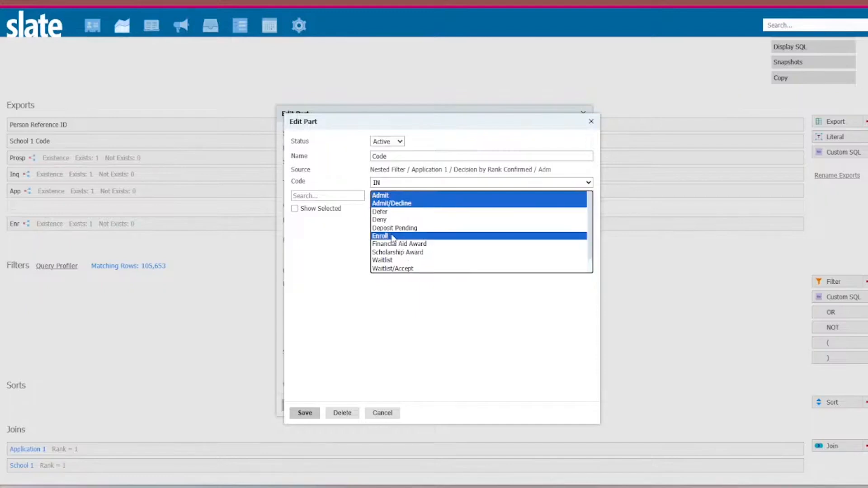
left_click(399, 229, "ctrl")
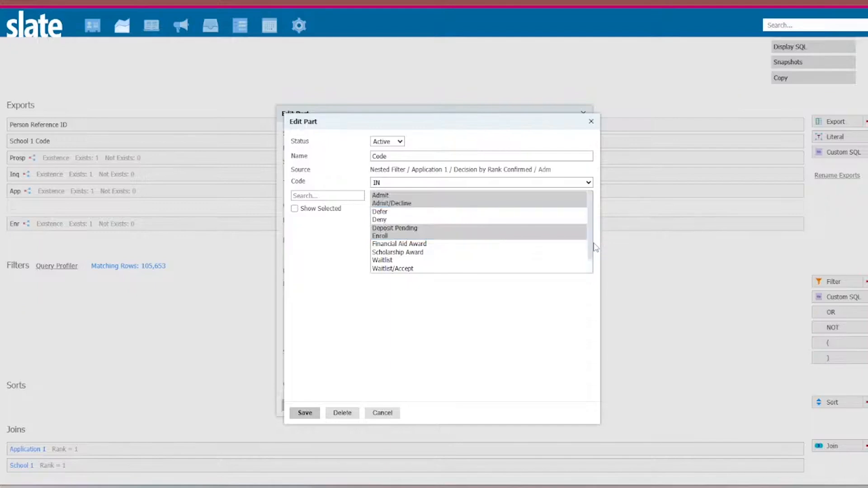
left_click_drag(592, 249, 592, 268)
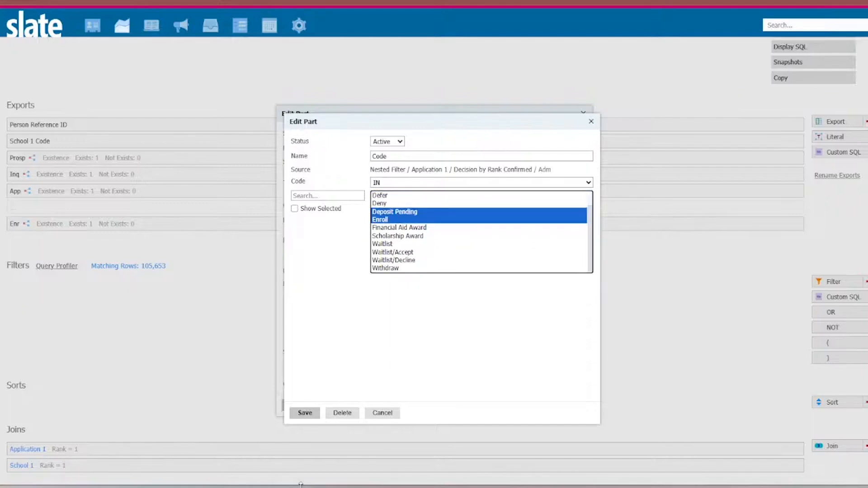
left_click(305, 412)
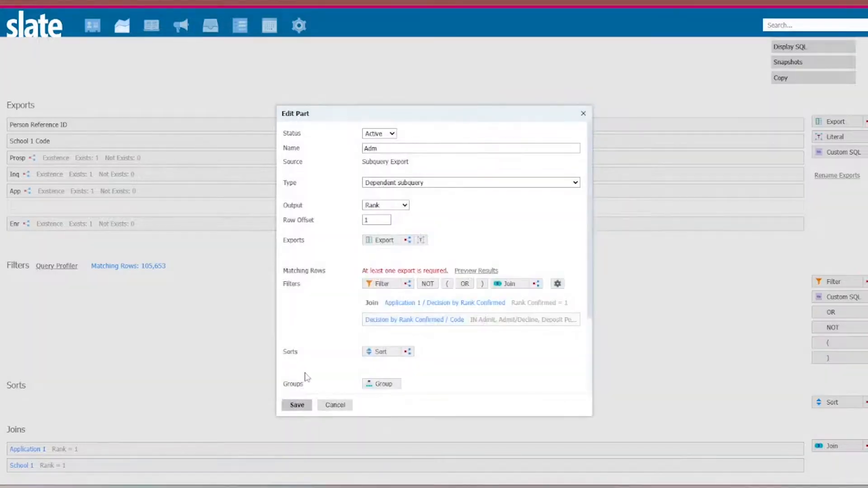
- Set the Adm subquery's output to Existence with value 1 if it exists and 0 if not, and save it
left_click(386, 205)
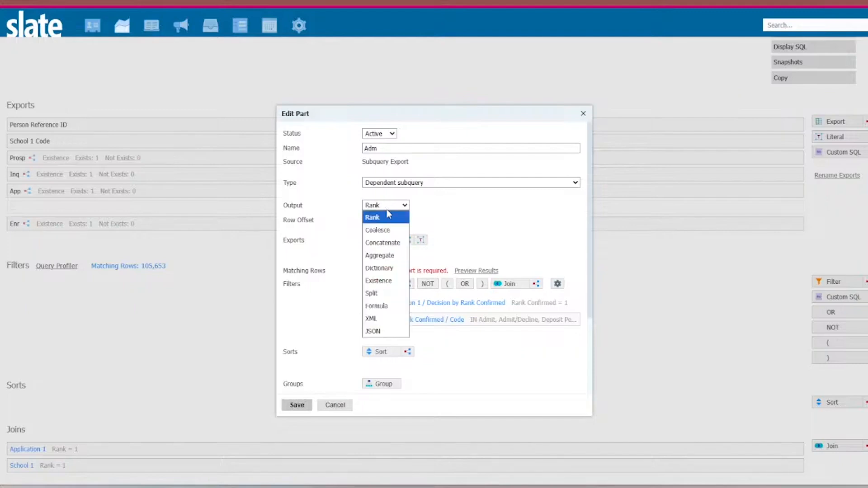
left_click(387, 279)
left_click(392, 218)
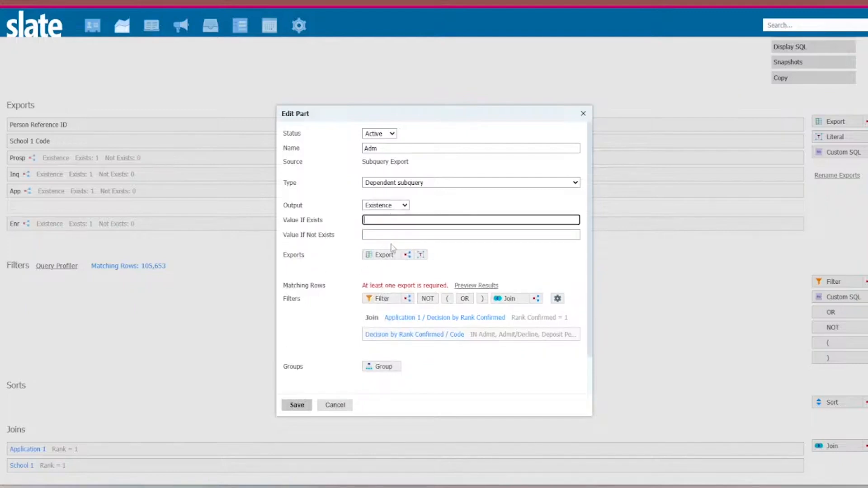
left_click(384, 237)
type("0")
left_click(294, 406)
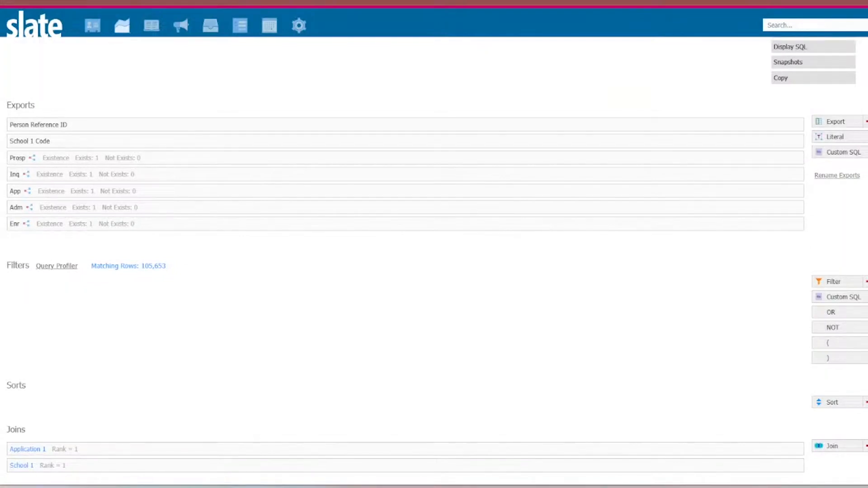
- Add the direct Person export Engagement Score to the query
left_click(842, 124)
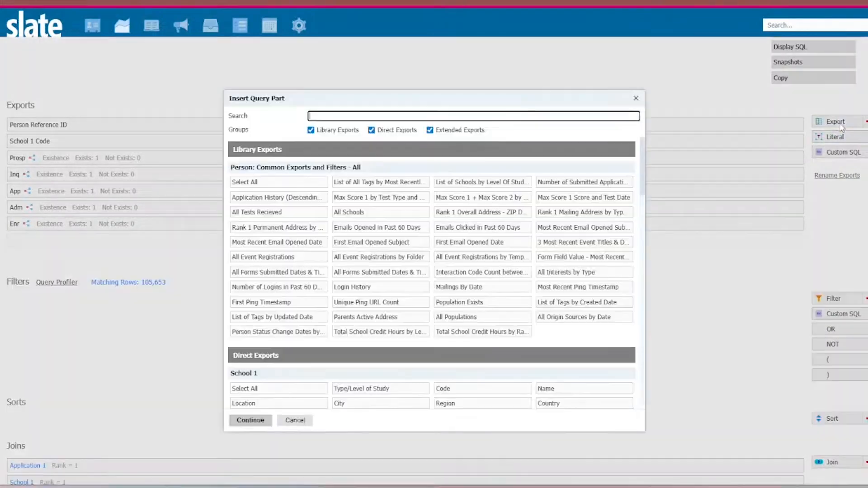
type("enga")
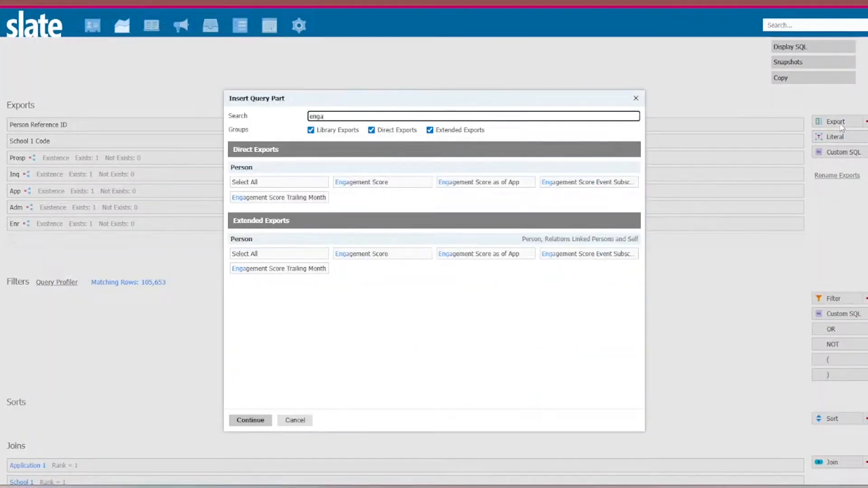
left_click(400, 192)
left_click(248, 419)
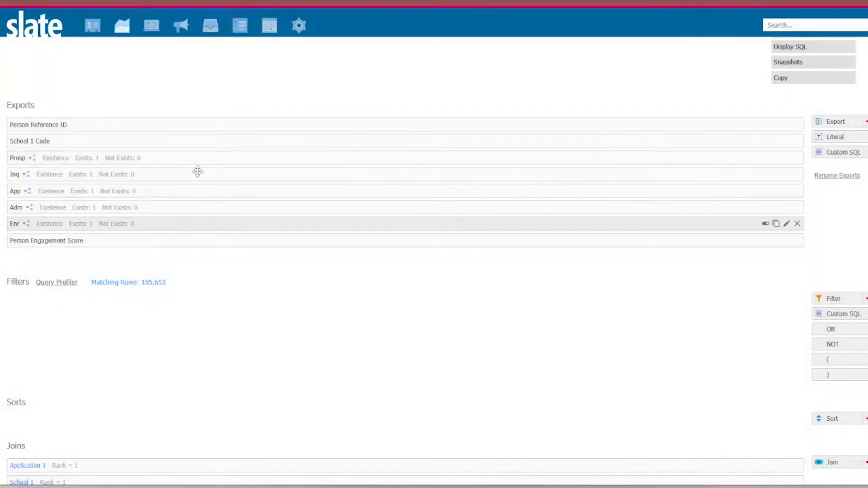
- Insert the direct Person filter Updated Date into the query's main filters
scroll(264, 221, "up", 3)
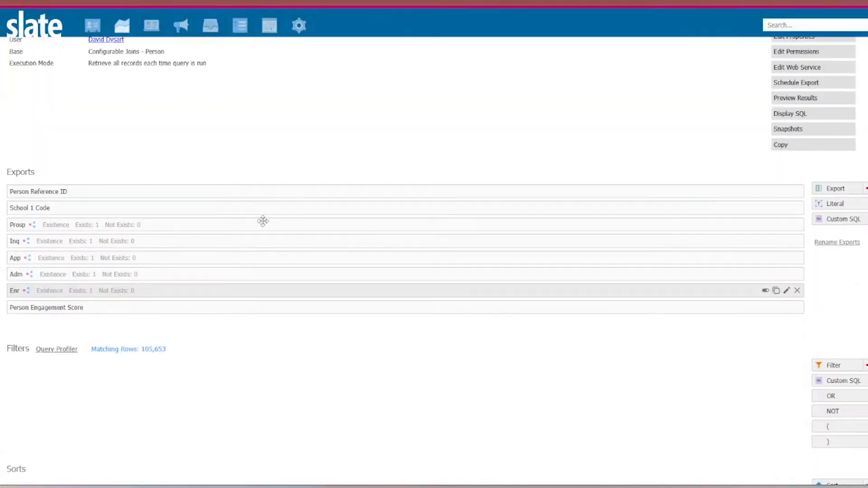
scroll(265, 236, "down", 2)
left_click(851, 336)
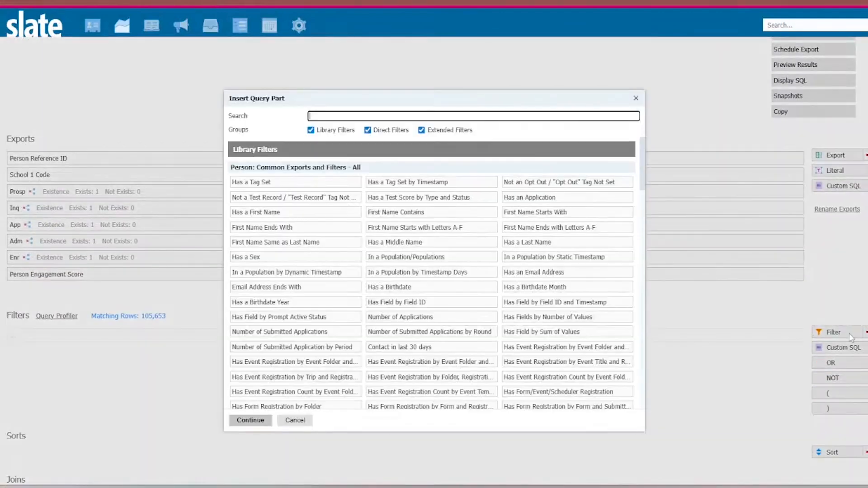
type("date")
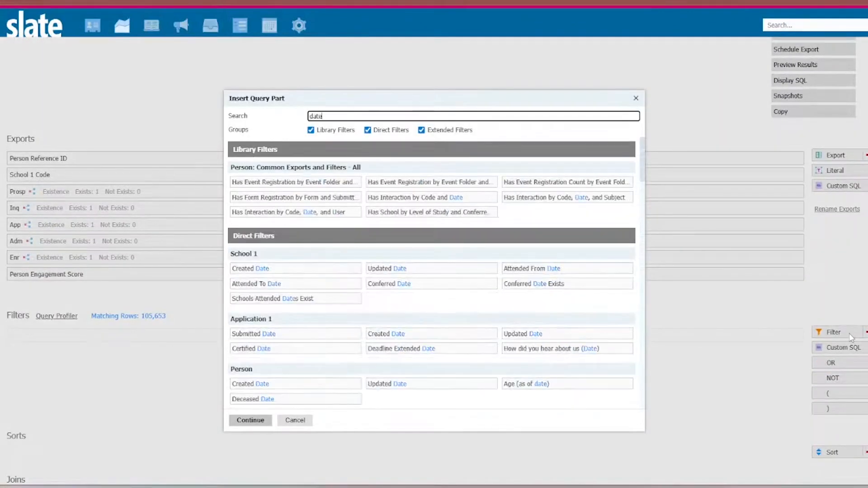
left_click(413, 335)
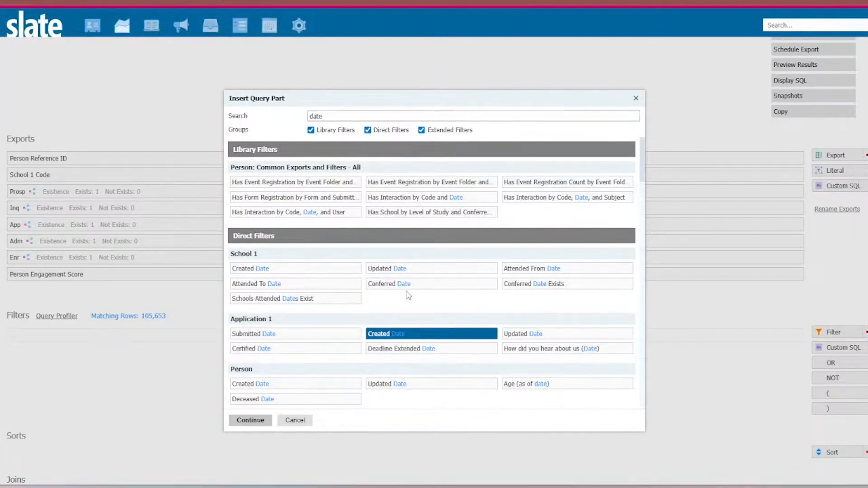
scroll(408, 296, "down", 3)
left_click(405, 279)
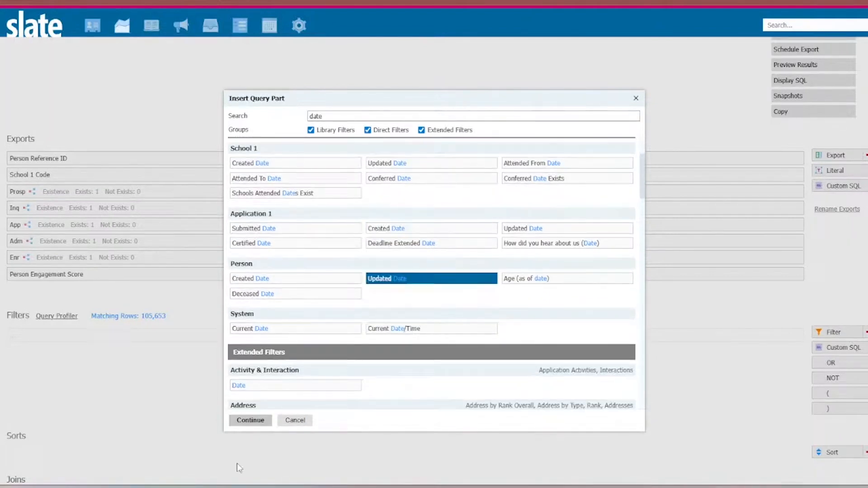
left_click(250, 421)
- Set the Updated Date filter to >= today - 10 and save it
left_click(429, 186)
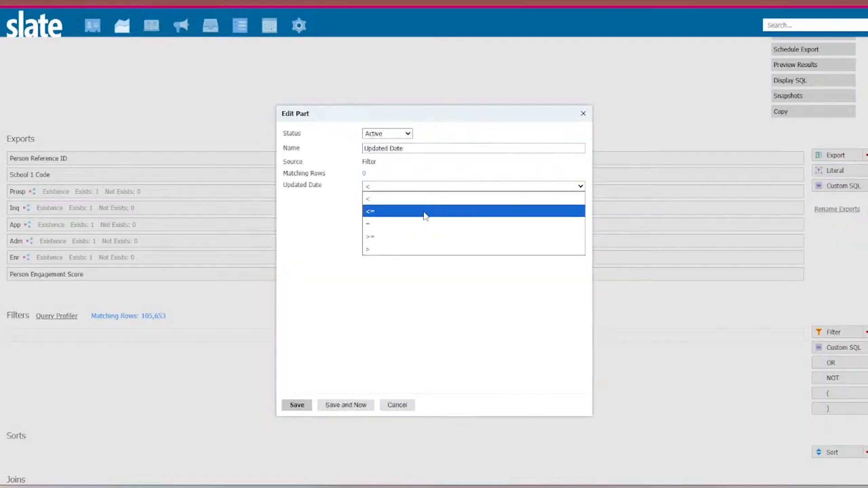
left_click(416, 239)
left_click(408, 200)
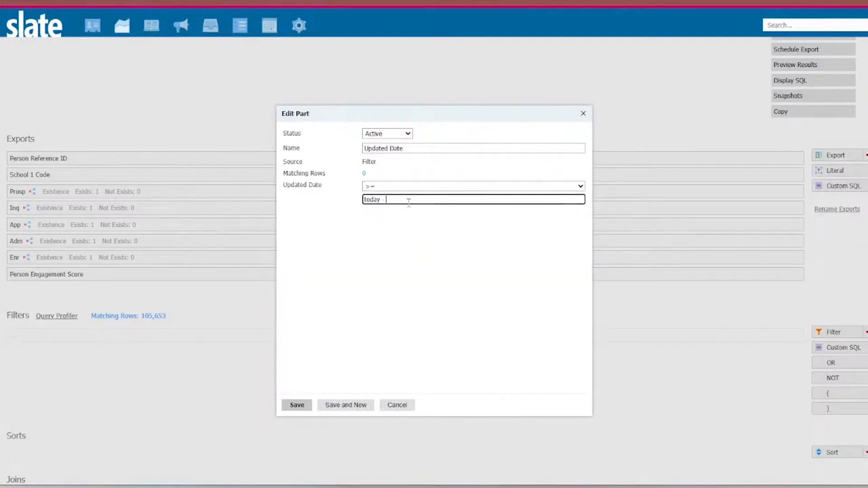
left_click(297, 405)
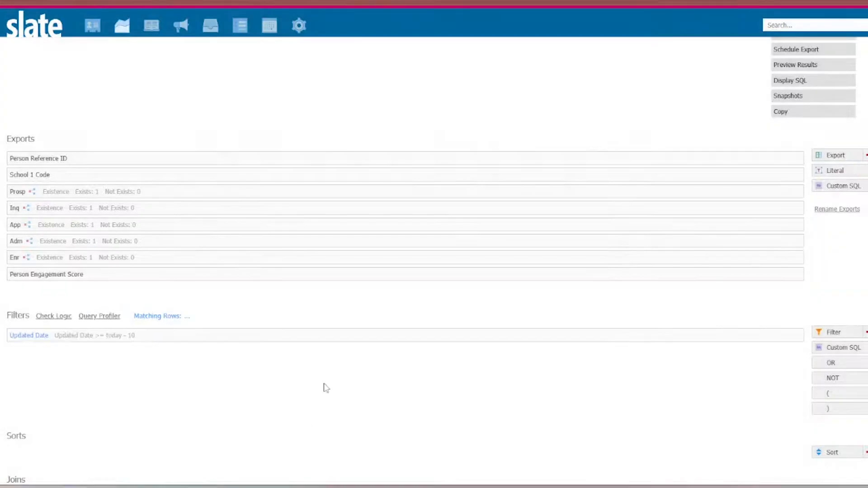
- Delete the Updated Date filter from the query
scroll(345, 235, "down", 1)
scroll(346, 234, "up", 3)
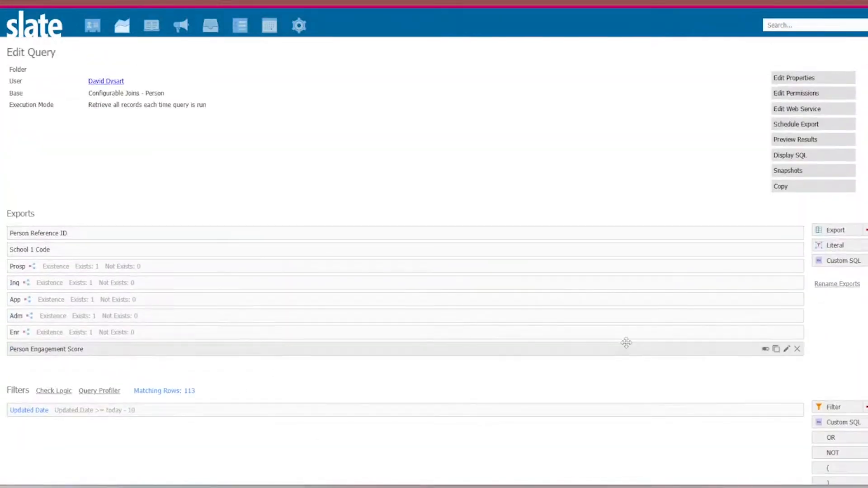
left_click(802, 411)
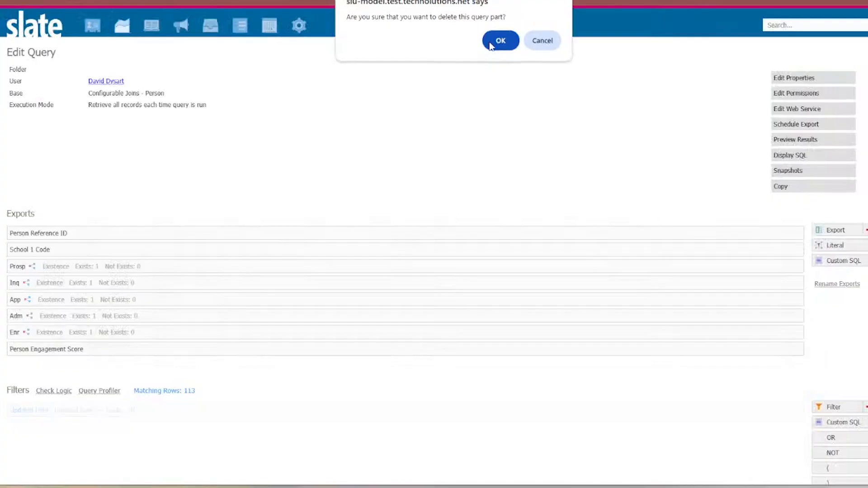
left_click(500, 40)
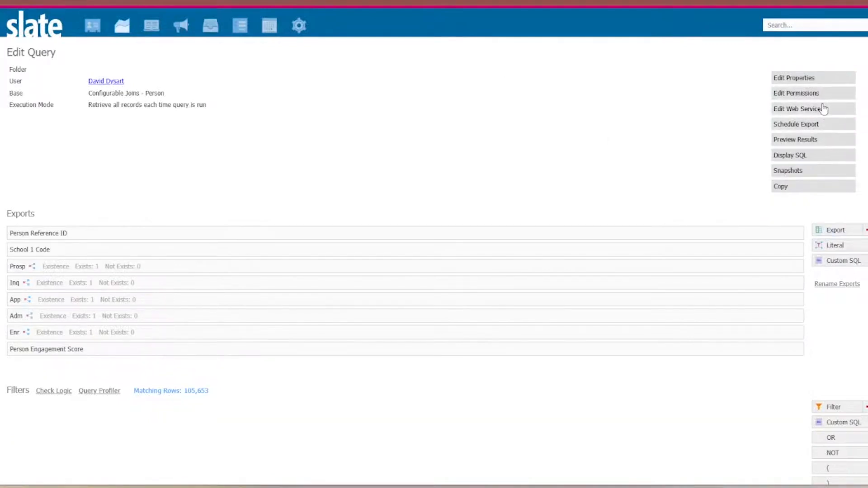
- Return to the Quorum Insights Engine query page, run the query and export its results as an Excel Spreadsheet
scroll(815, 163, "down", 3)
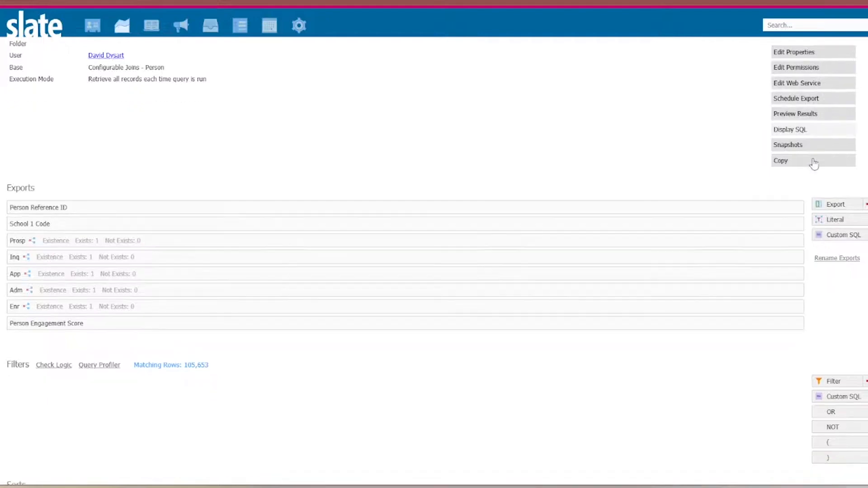
scroll(815, 163, "up", 4)
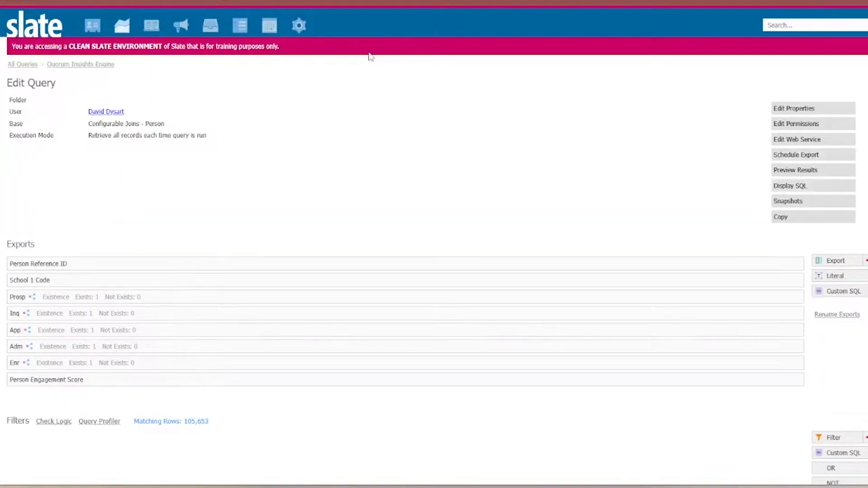
left_click(81, 64)
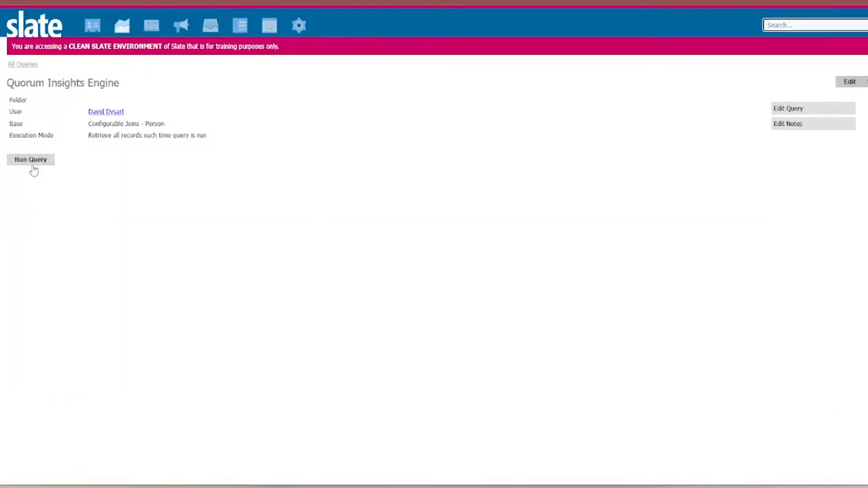
left_click(31, 161)
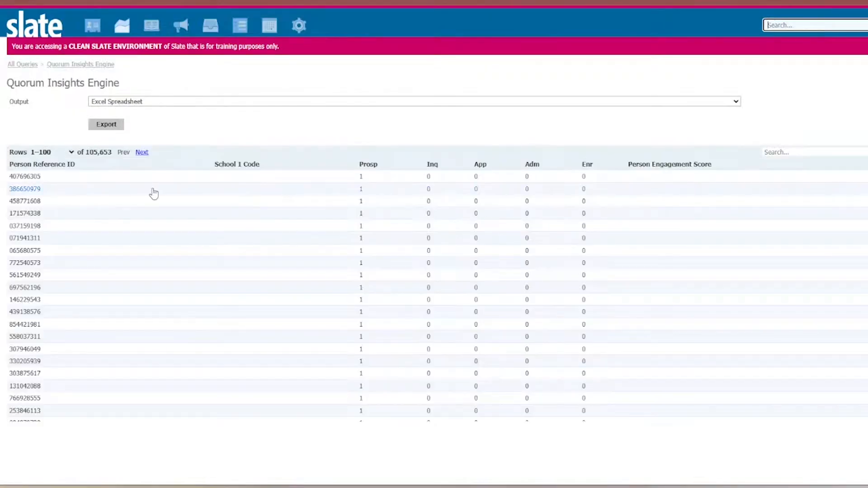
scroll(306, 226, "down", 5)
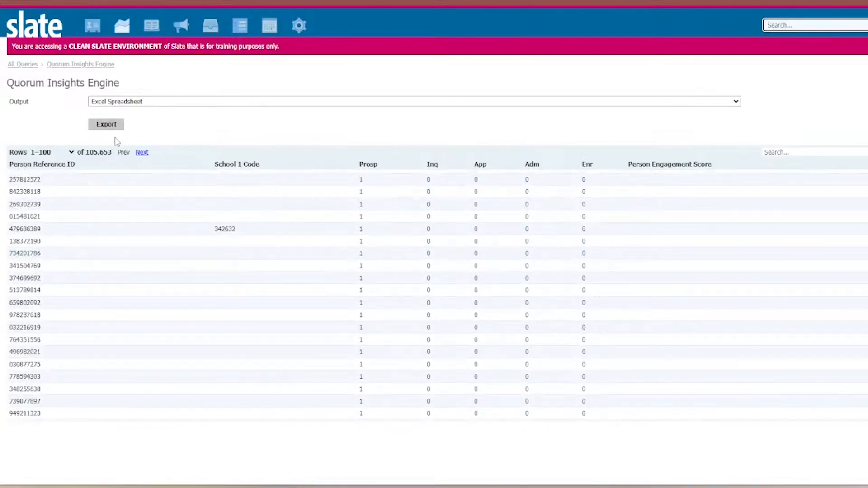
left_click(109, 125)
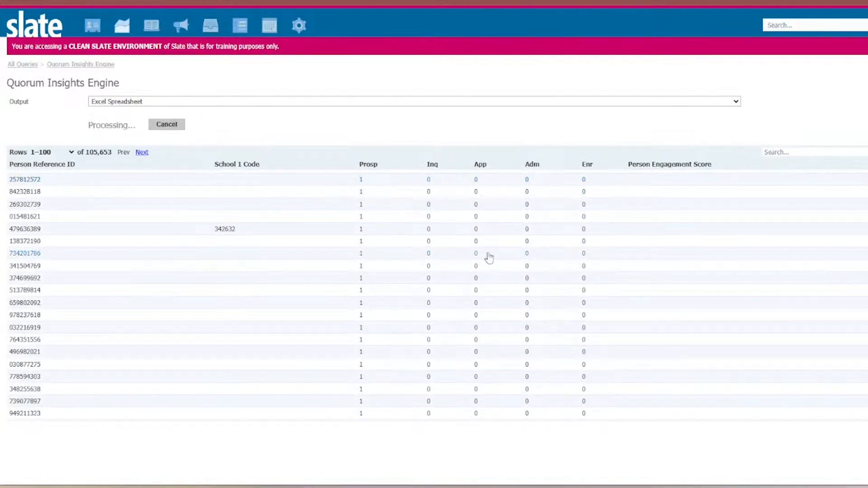